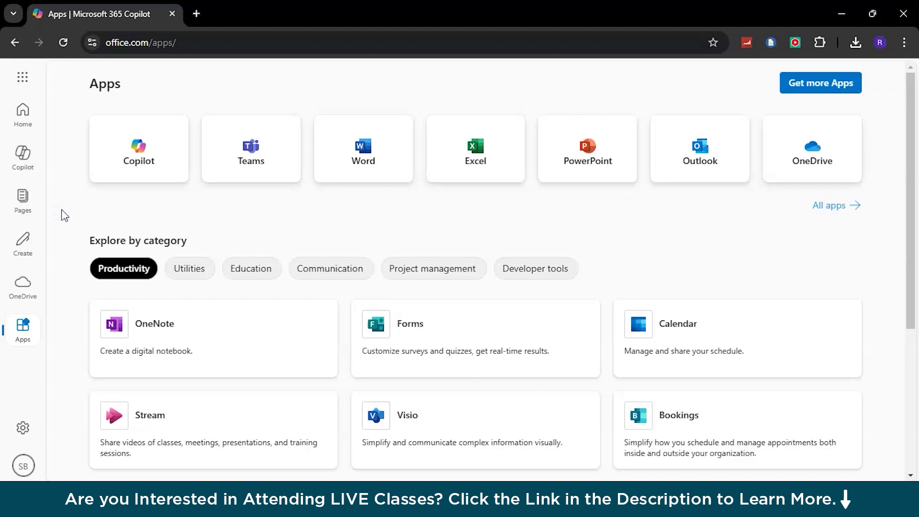
Show the Microsoft 365 All apps list and scroll to the Power Automate card.
left_click(29, 336)
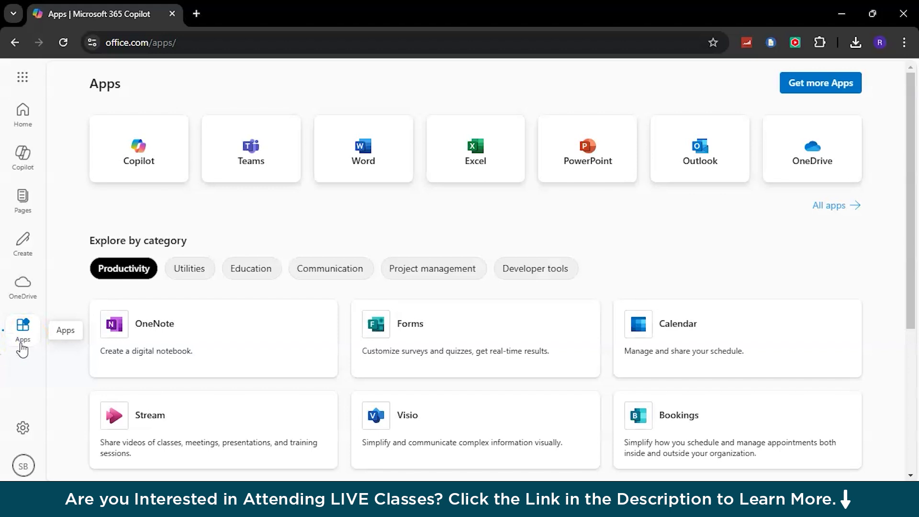
left_click(836, 206)
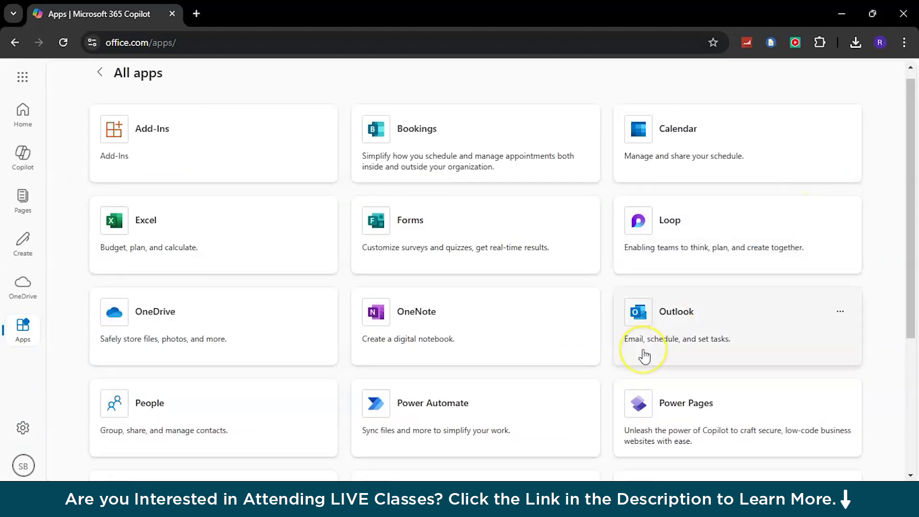
scroll(644, 354, "down", 2)
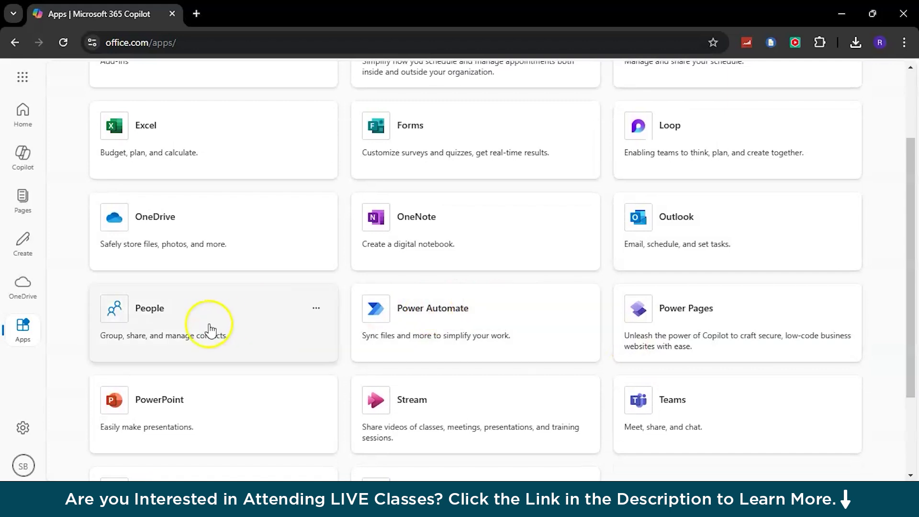
scroll(527, 117, "up", 2)
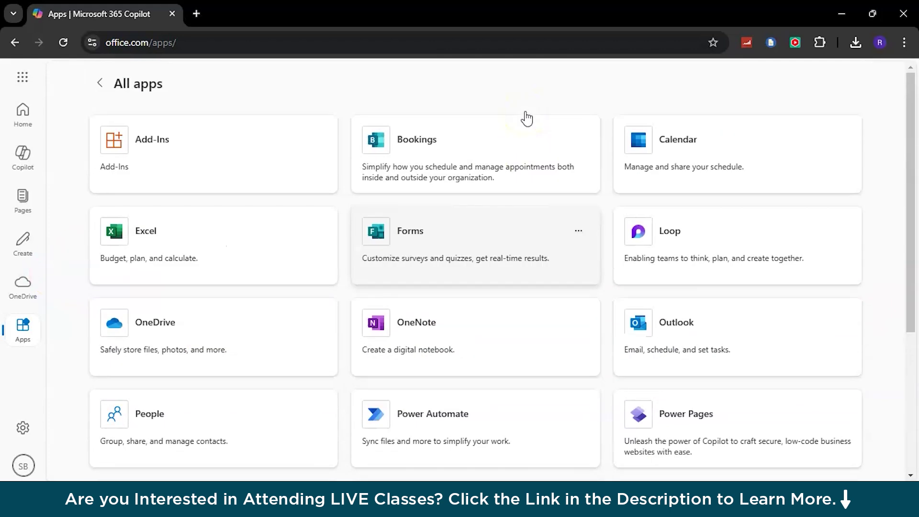
scroll(454, 143, "down", 3)
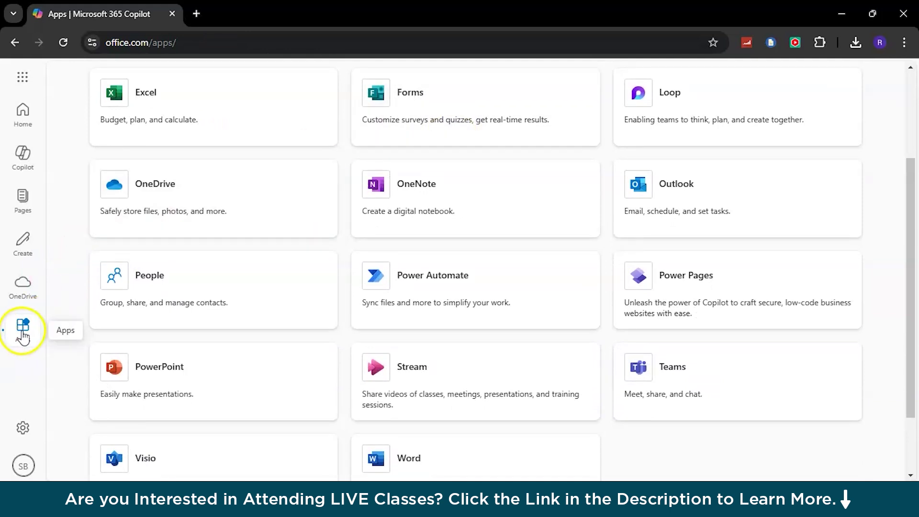
Launch Power Automate in a new tab and scroll through the popular templates under All templates.
left_click(428, 283)
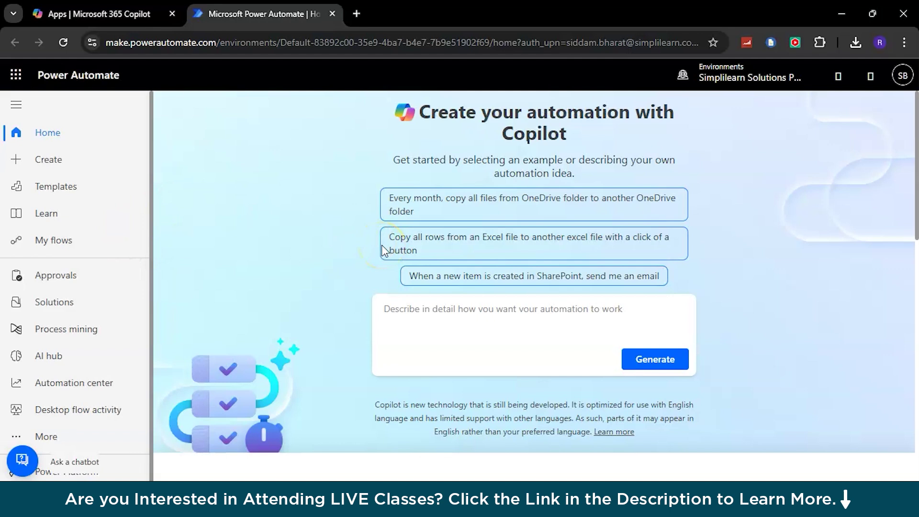
left_click(80, 197)
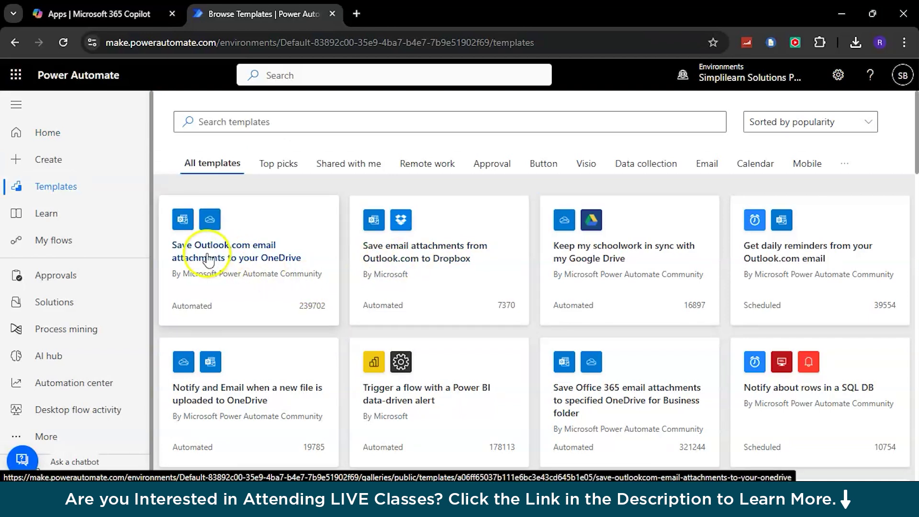
scroll(423, 379, "down", 2)
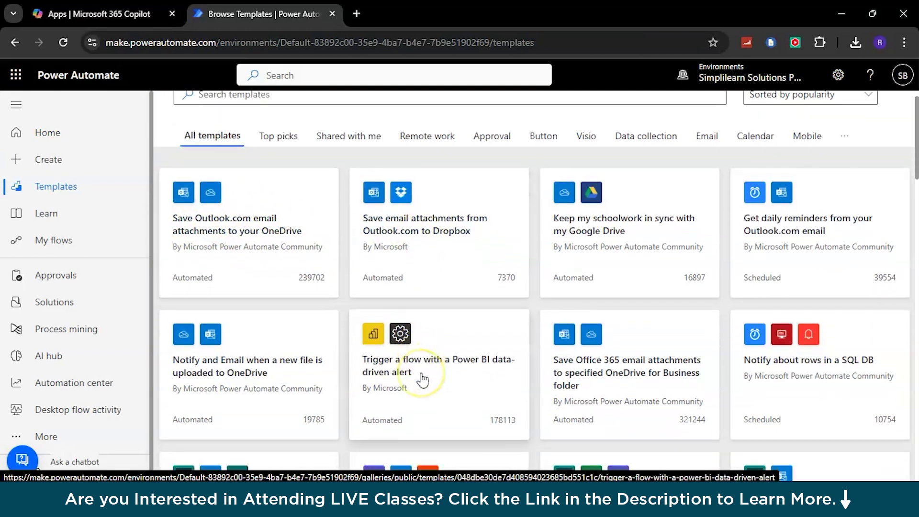
scroll(422, 380, "down", 2)
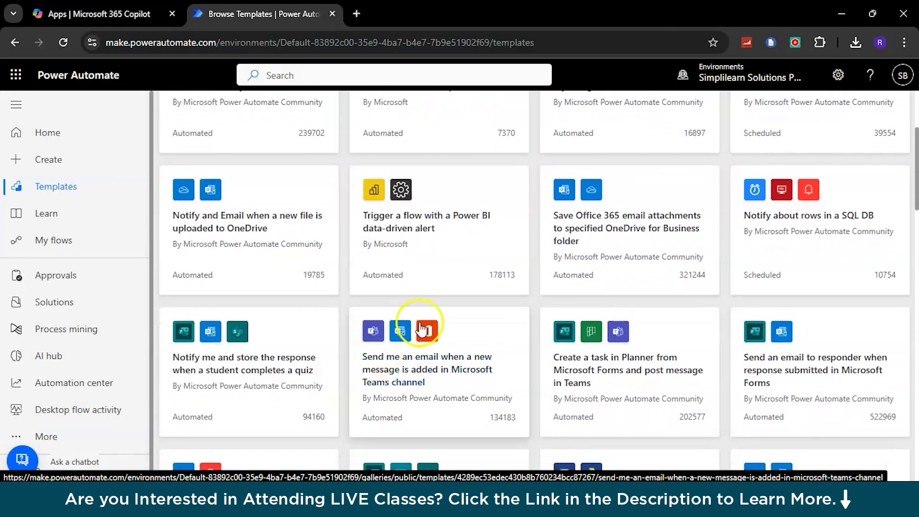
scroll(342, 360, "down", 4)
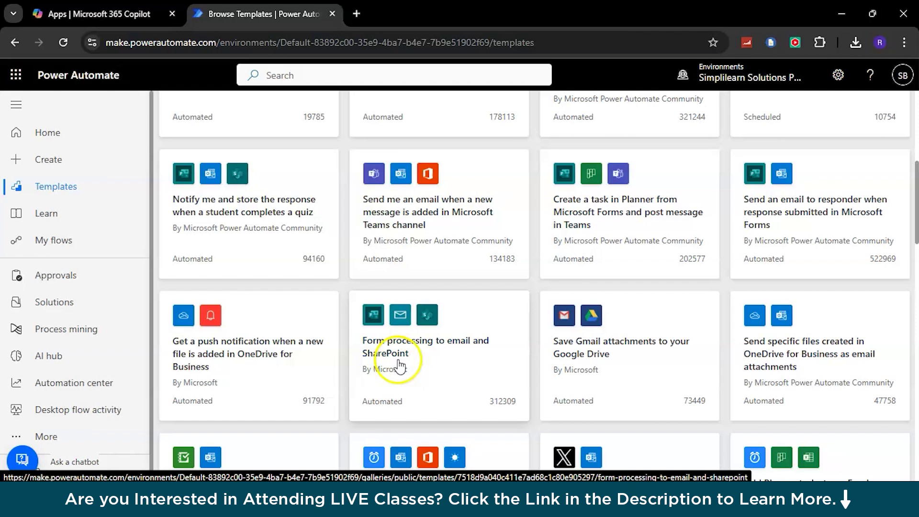
scroll(396, 359, "down", 1)
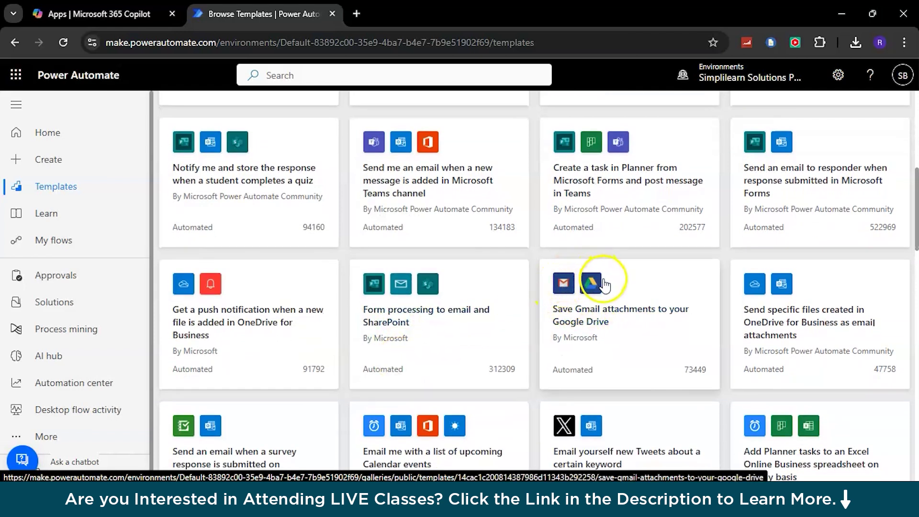
scroll(589, 316, "down", 2)
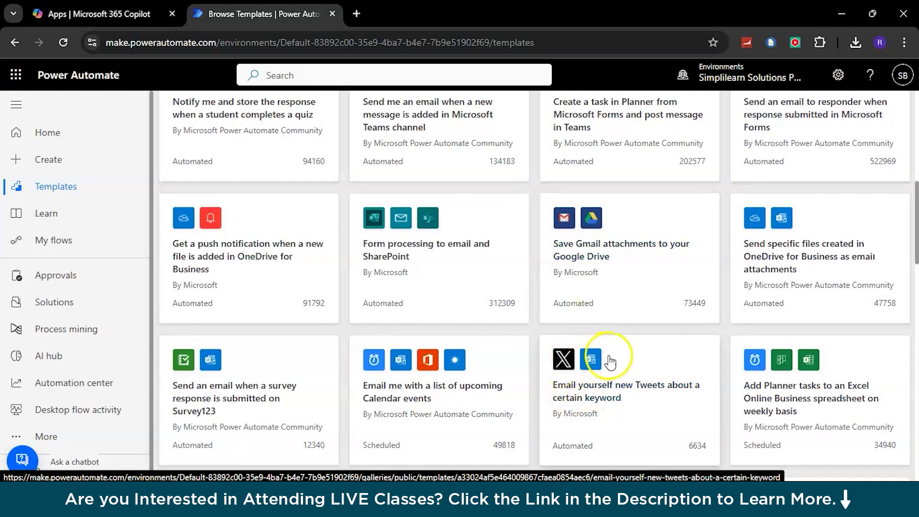
scroll(589, 354, "down", 2)
scroll(589, 352, "down", 4)
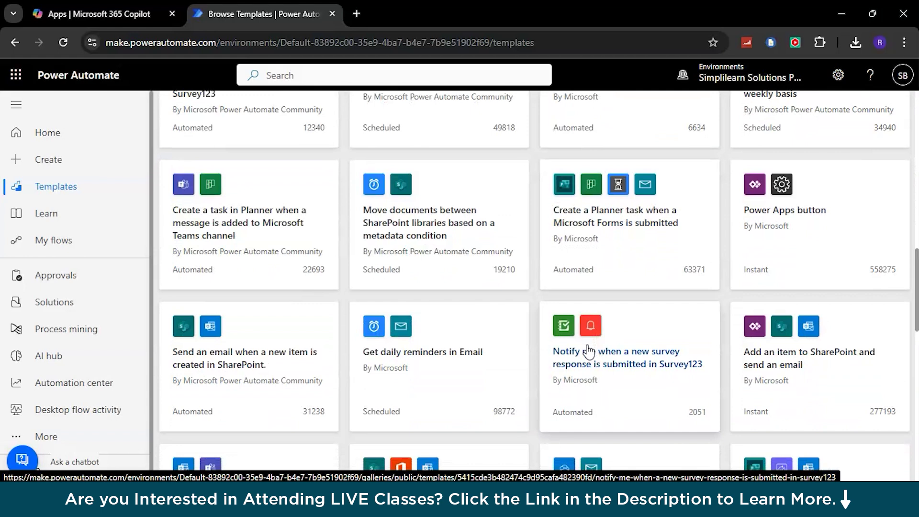
scroll(589, 352, "up", 4)
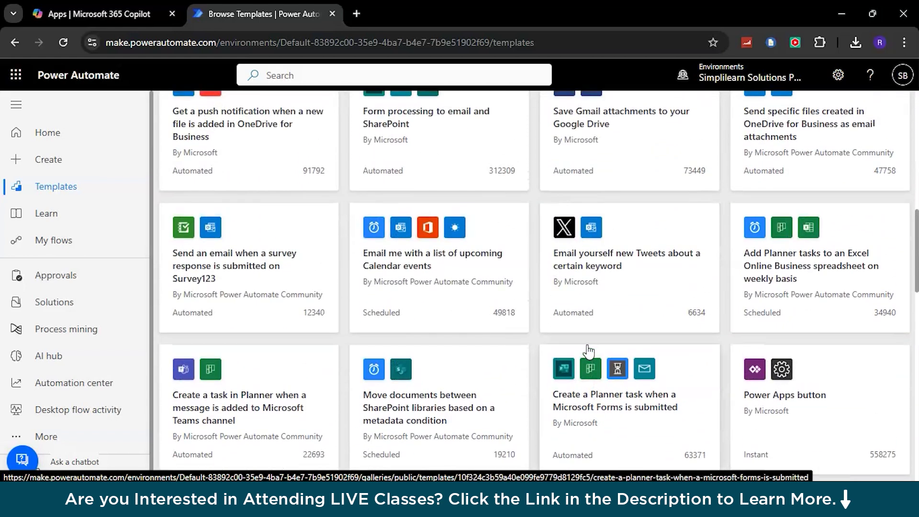
scroll(589, 352, "up", 3)
scroll(589, 352, "up", 8)
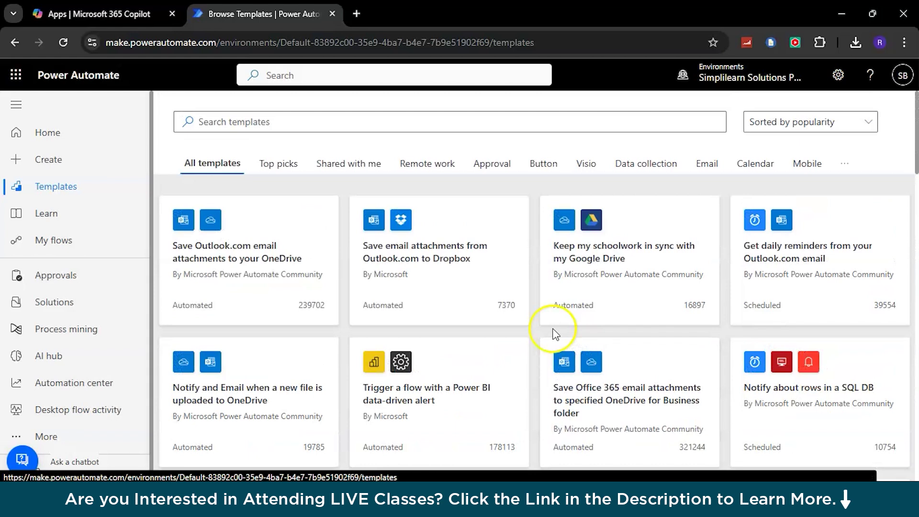
Browse the Top picks and Remote work template categories.
left_click(289, 176)
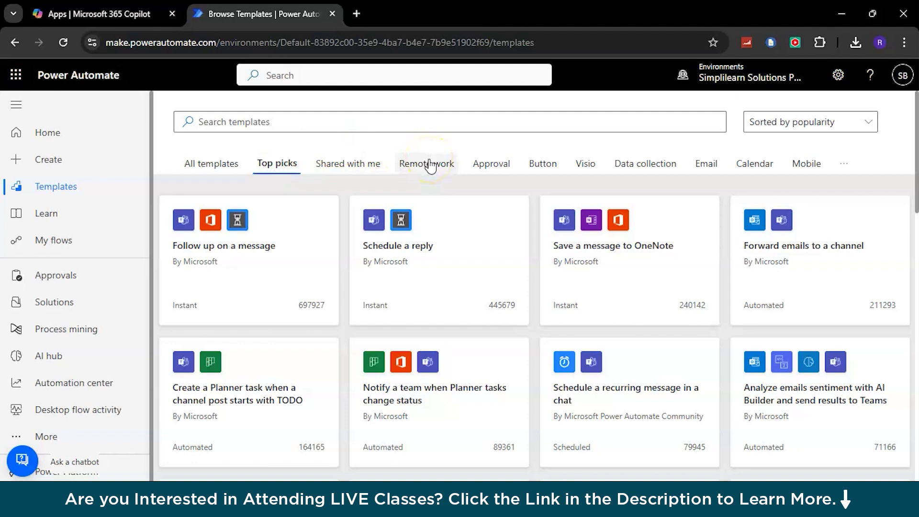
left_click(431, 164)
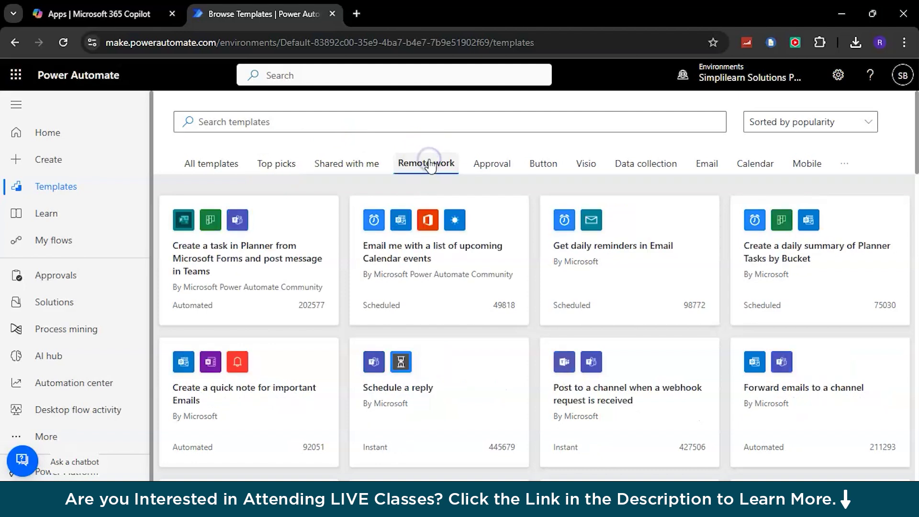
left_click(432, 371)
scroll(433, 371, "down", 2)
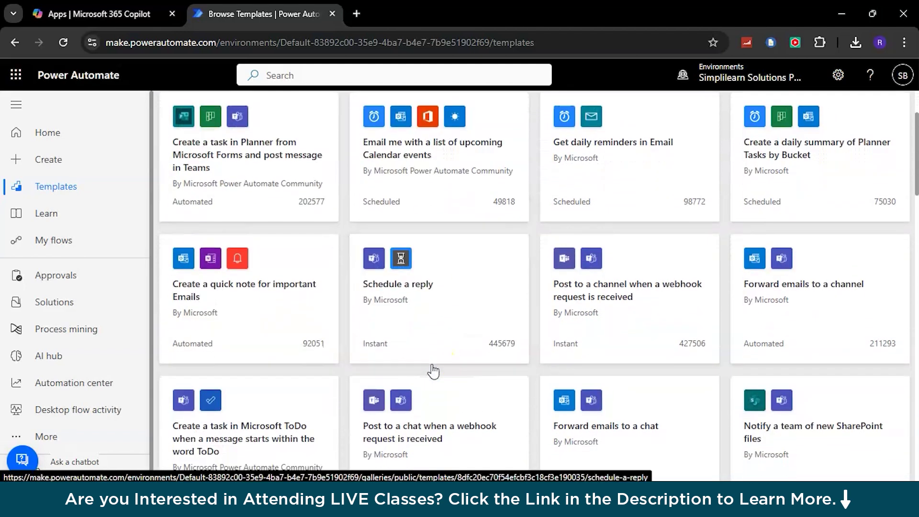
scroll(433, 370, "down", 4)
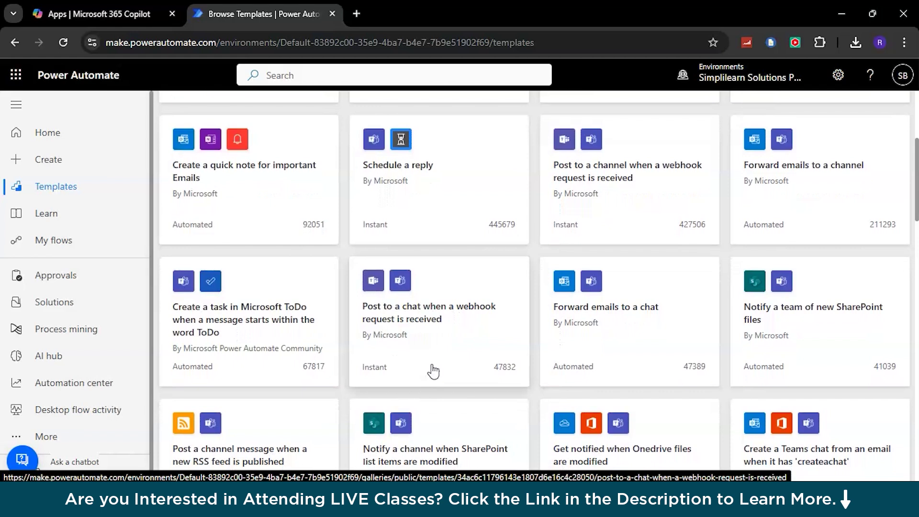
scroll(433, 370, "down", 3)
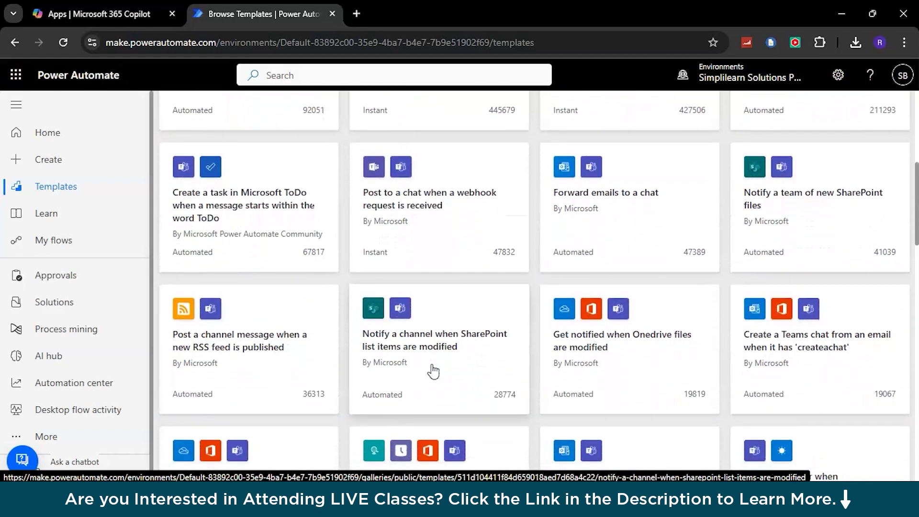
scroll(432, 369, "up", 10)
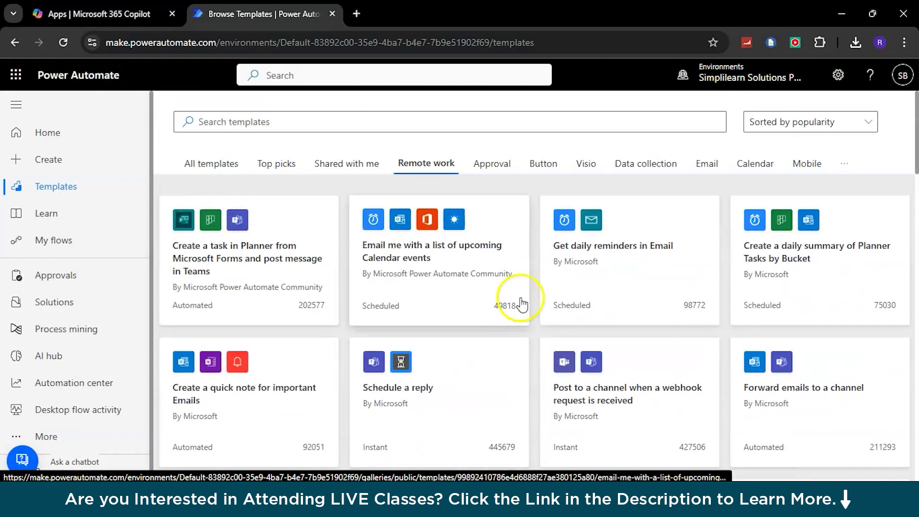
left_click(671, 209)
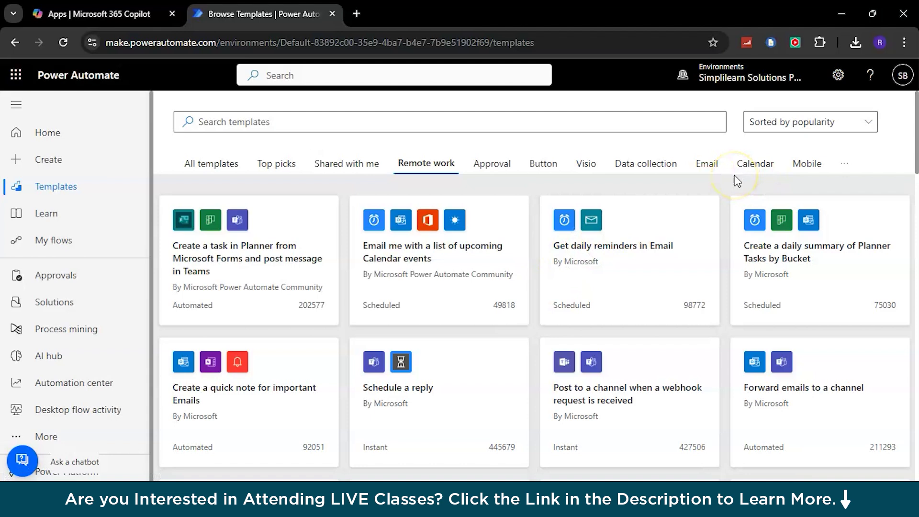
View the Data collection and Email templates, then go to My flows.
left_click(624, 167)
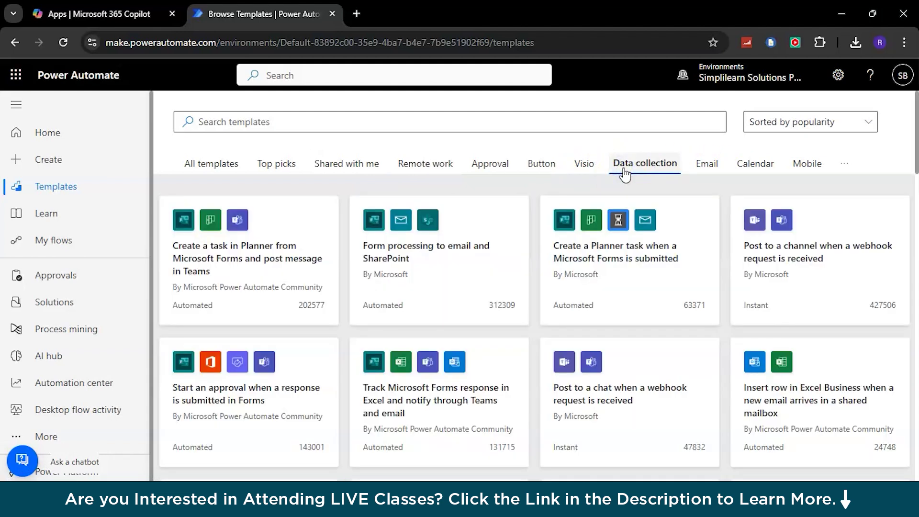
left_click(715, 162)
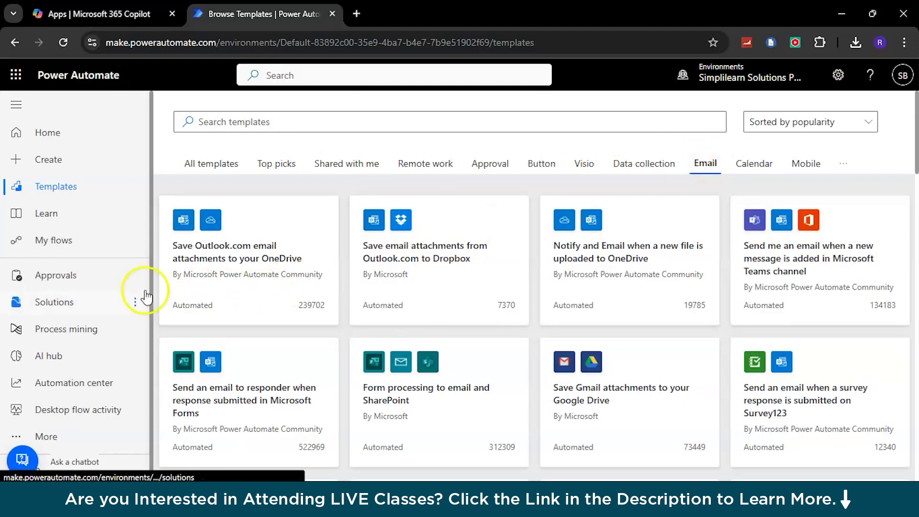
left_click(66, 250)
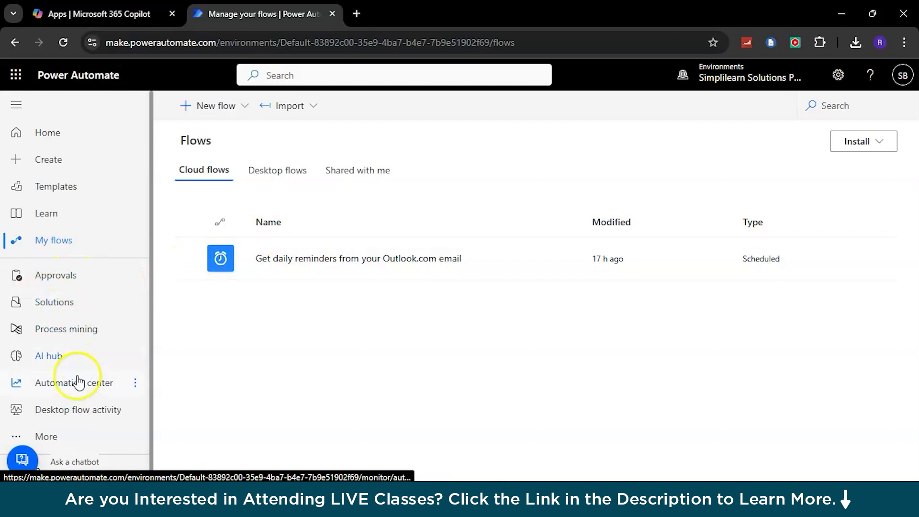
Find the 'Get daily reminders from your Outlook.com email' template and create a flow from it.
left_click(90, 177)
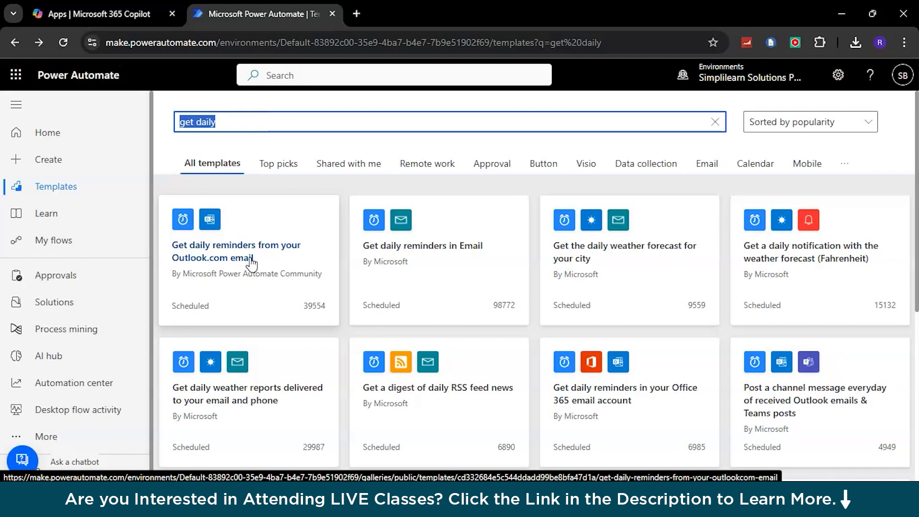
left_click(251, 263)
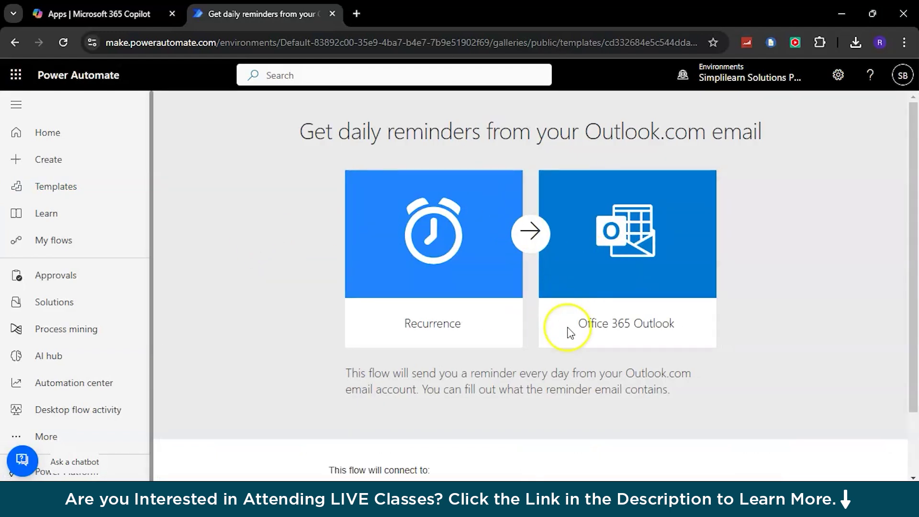
scroll(568, 330, "down", 2)
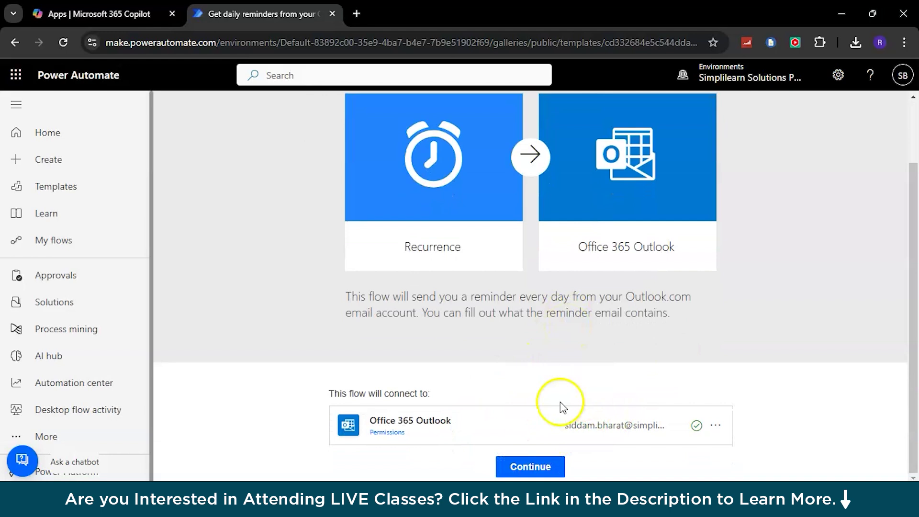
left_click(512, 469)
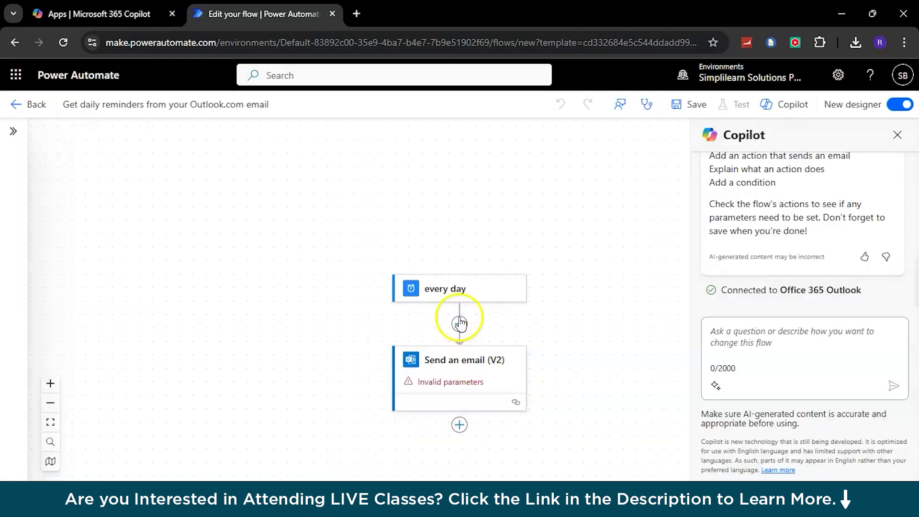
In the every day trigger, keep Interval at 1 and set time zone to (UTC-09:00) Alaska.
left_click(443, 291)
left_click(180, 264)
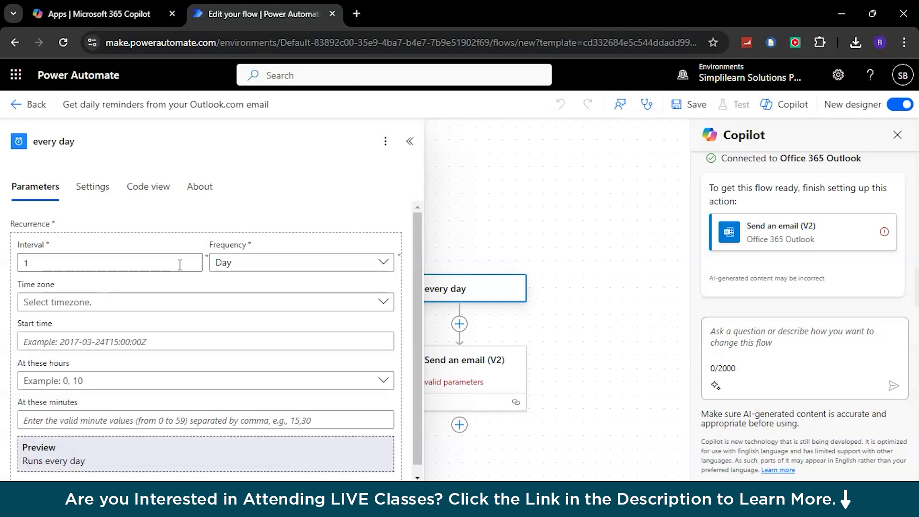
left_click(169, 273)
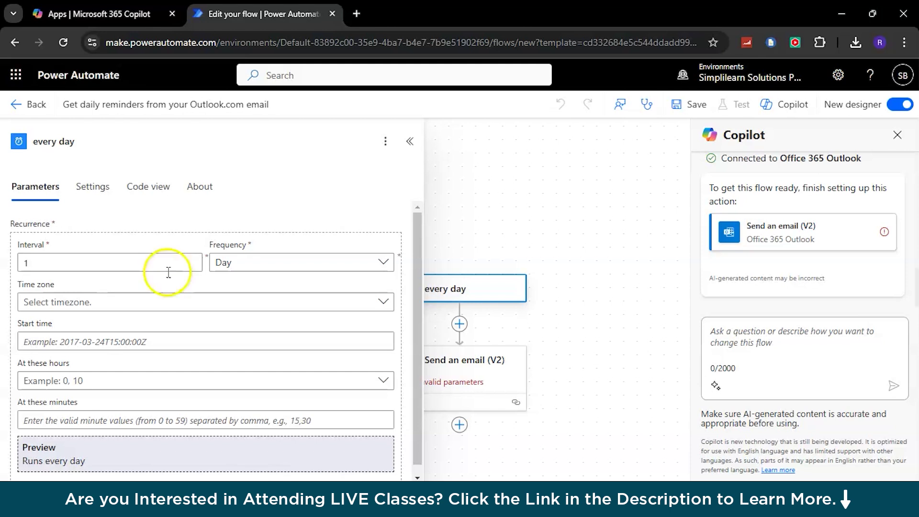
left_click(180, 300)
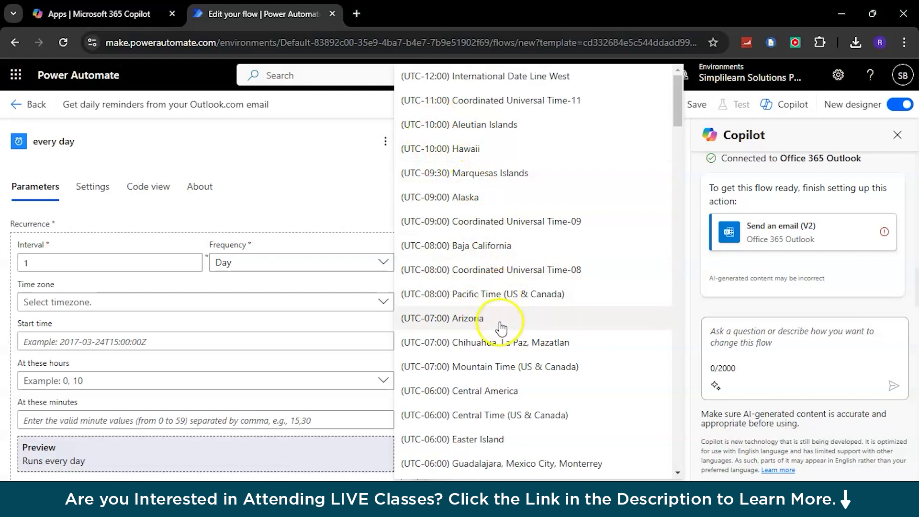
scroll(502, 364, "down", 4)
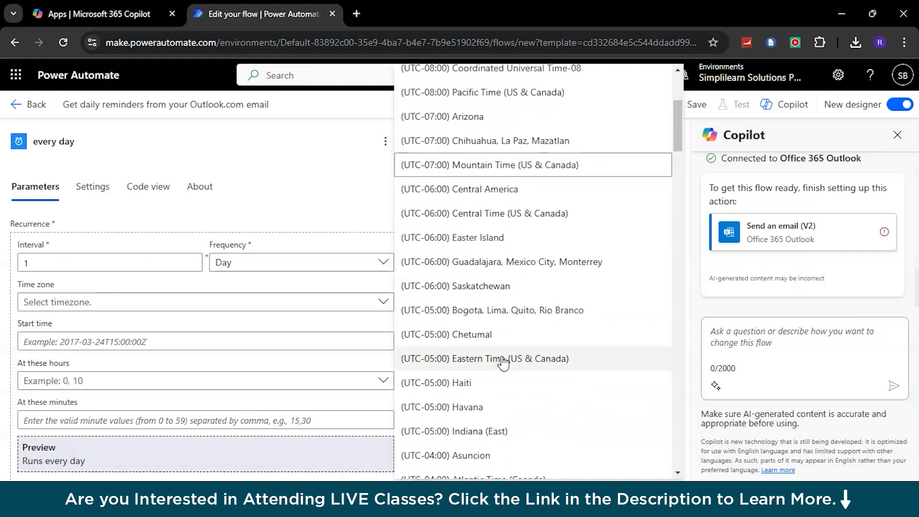
scroll(503, 362, "down", 3)
scroll(503, 363, "up", 6)
scroll(503, 363, "up", 2)
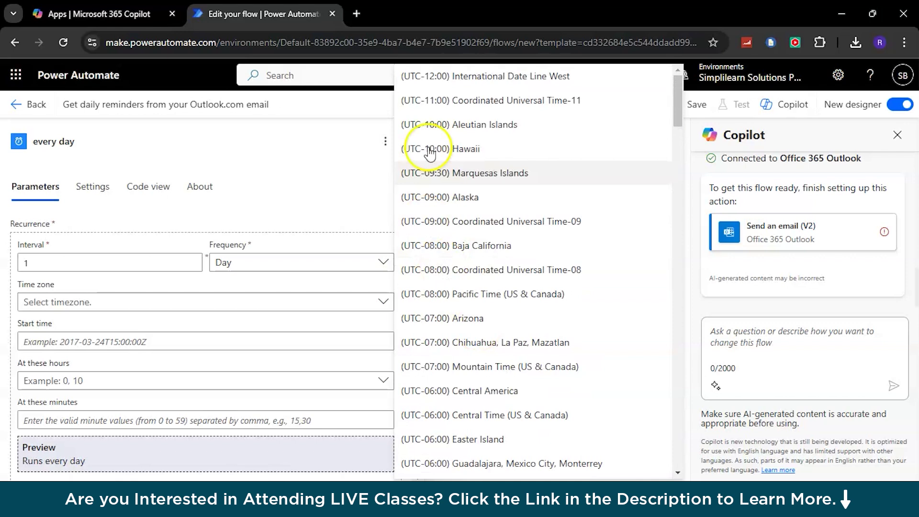
left_click(477, 196)
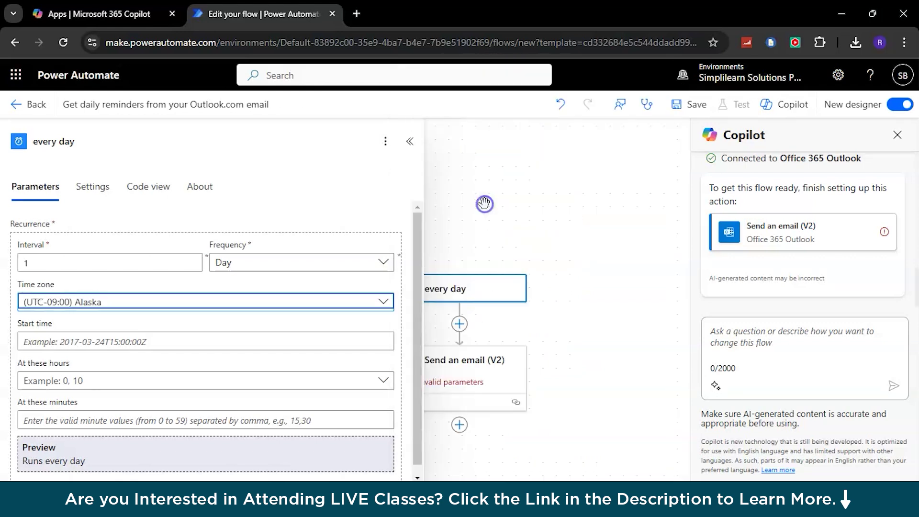
Schedule the trigger to run at hours 10 and 18.
left_click(252, 333)
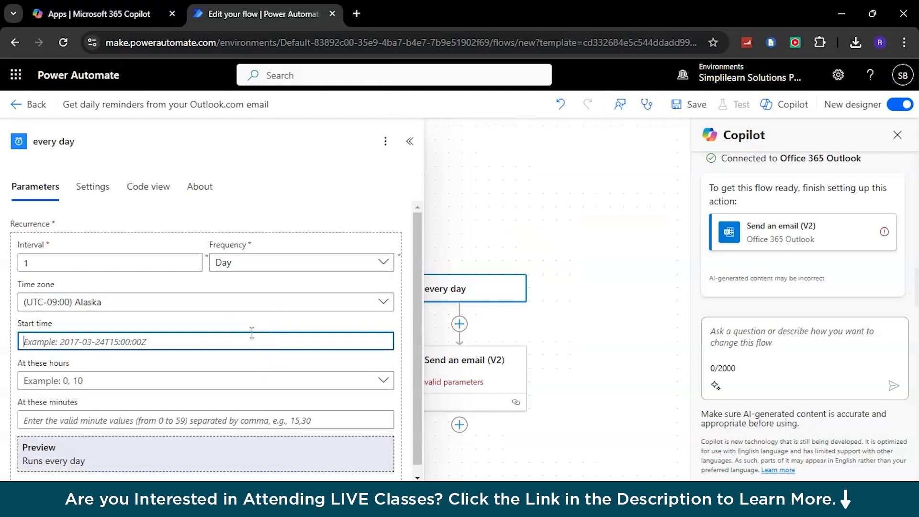
scroll(223, 392, "down", 1)
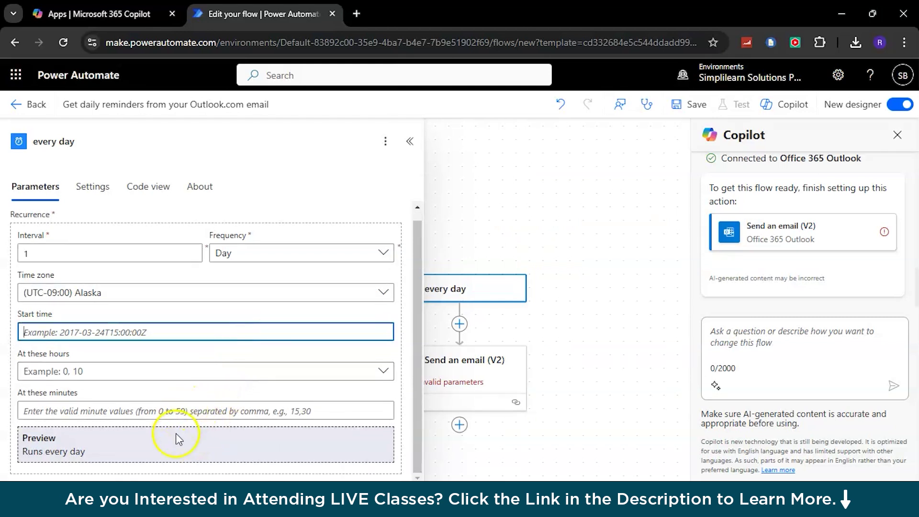
left_click(170, 376)
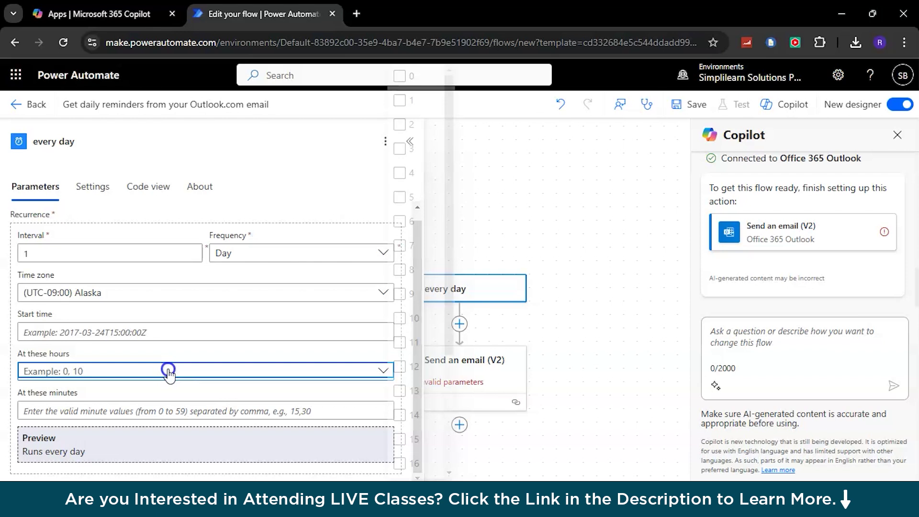
left_click(407, 318)
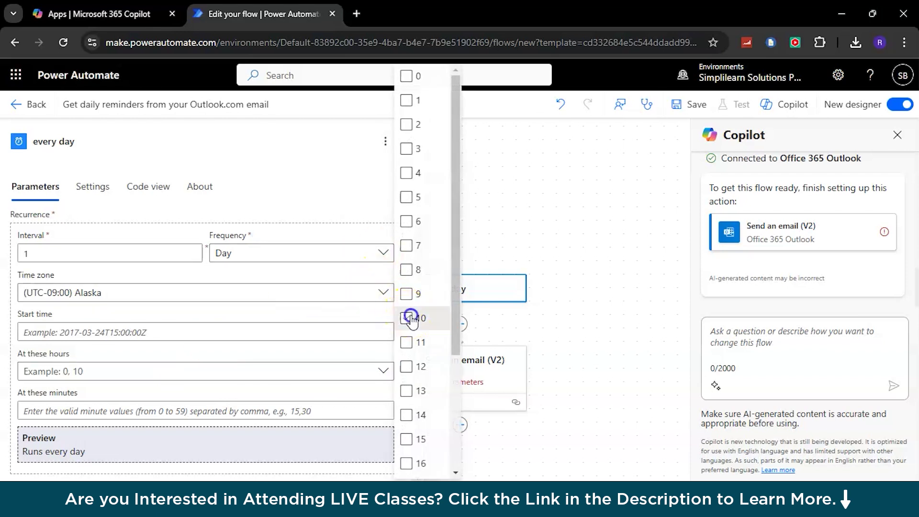
scroll(410, 320, "down", 3)
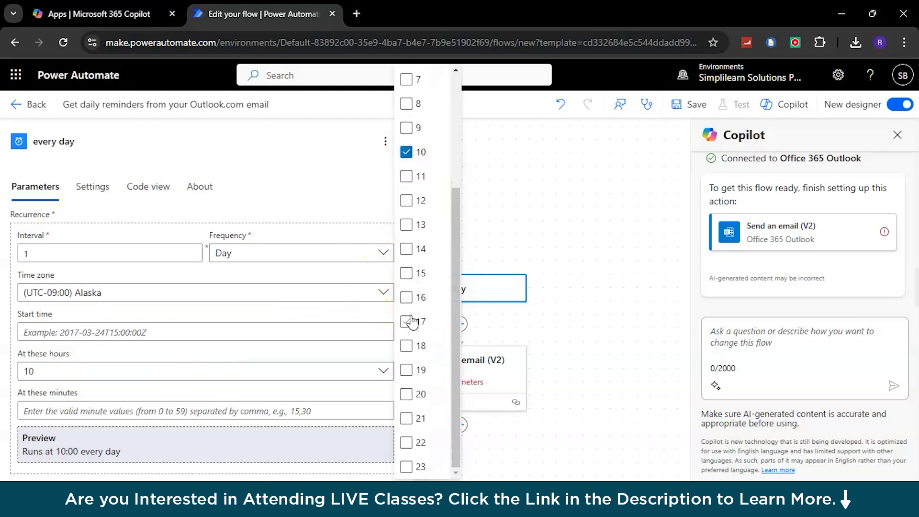
left_click(407, 345)
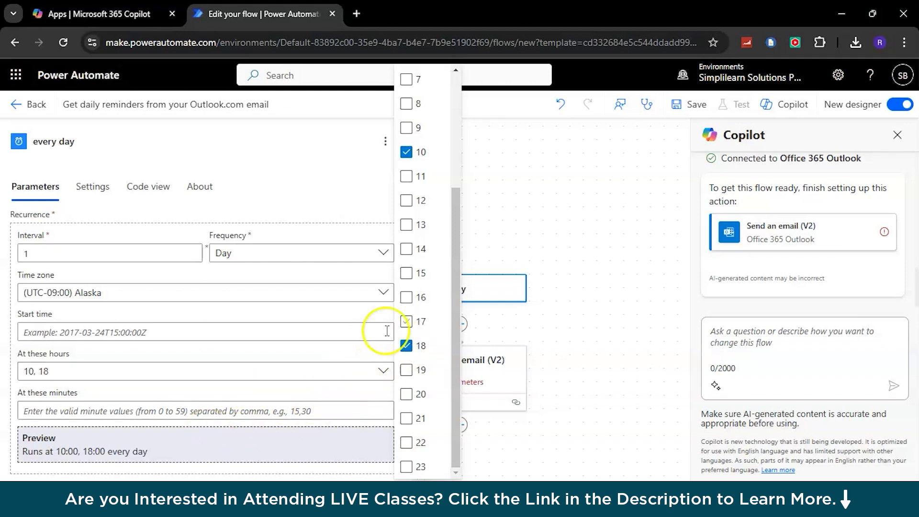
left_click(522, 168)
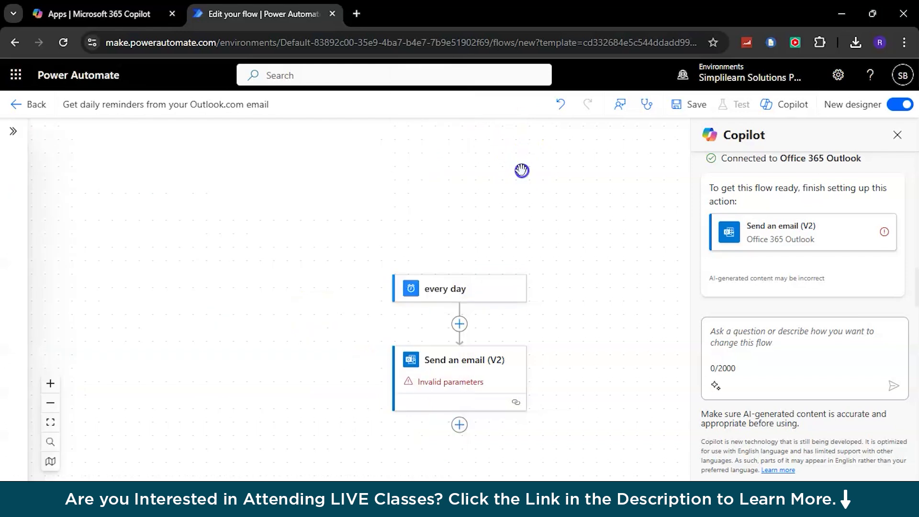
Paste the recipient's e-mail address into the Send an email (V2) To field.
left_click(447, 361)
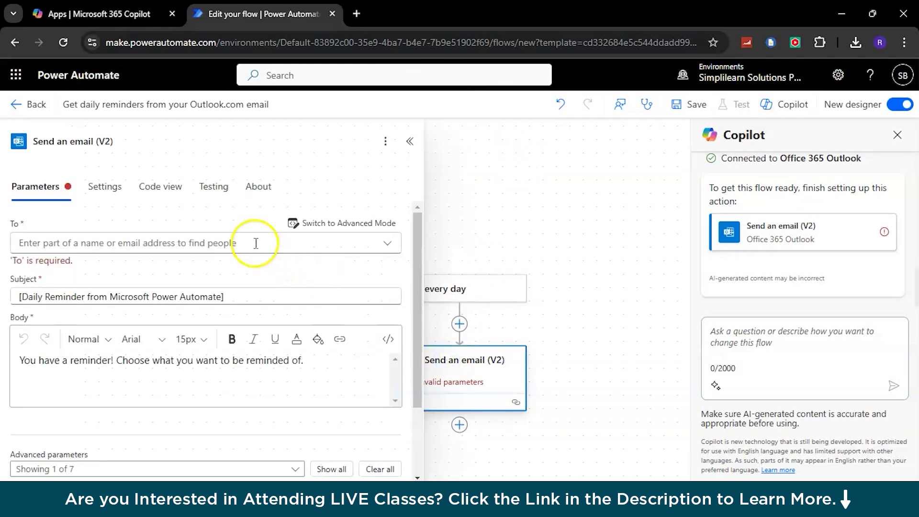
left_click(152, 236)
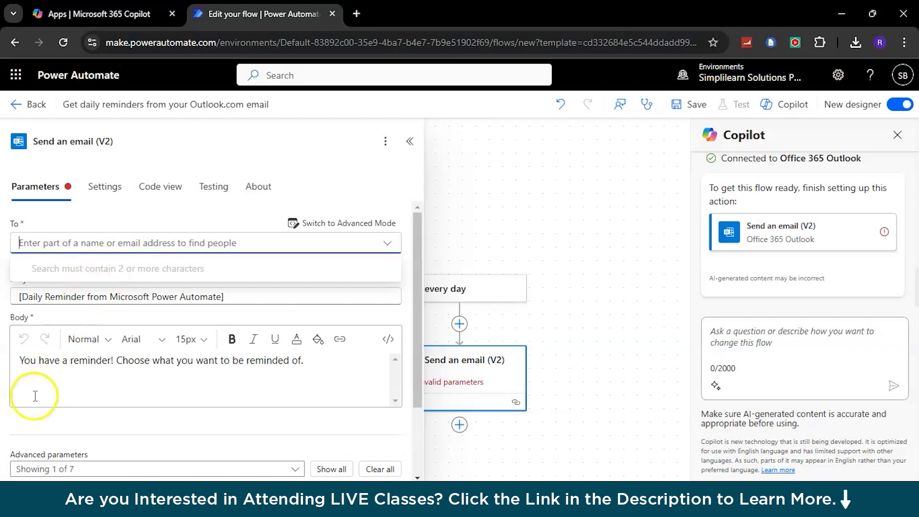
left_click(26, 421)
key("ctrl+v")
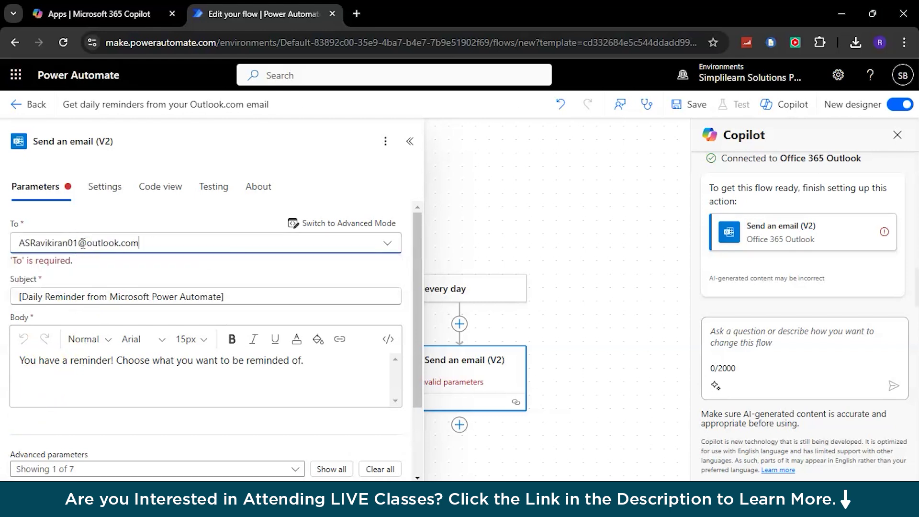
left_click(186, 263)
Set the subject to 'SCRUM Call with number updates' and use it as the email body.
triple_click(96, 312)
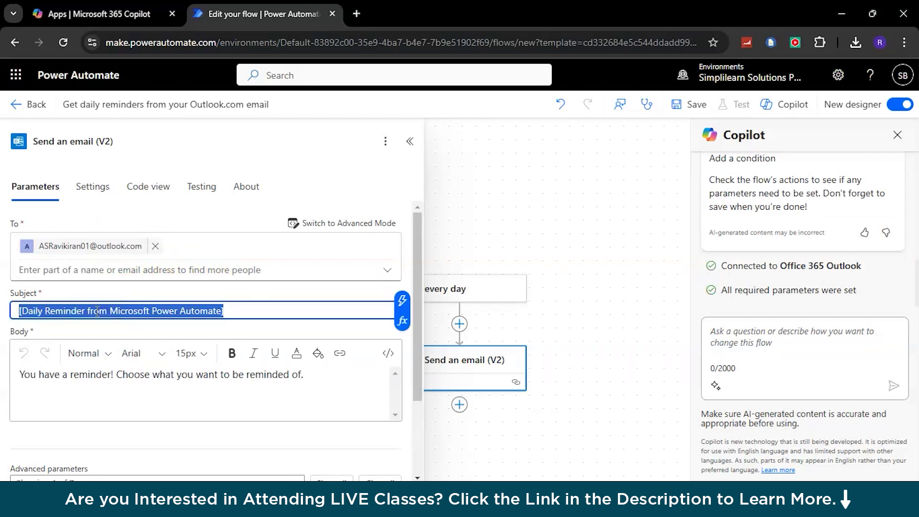
type("SCRUM Call with number updates")
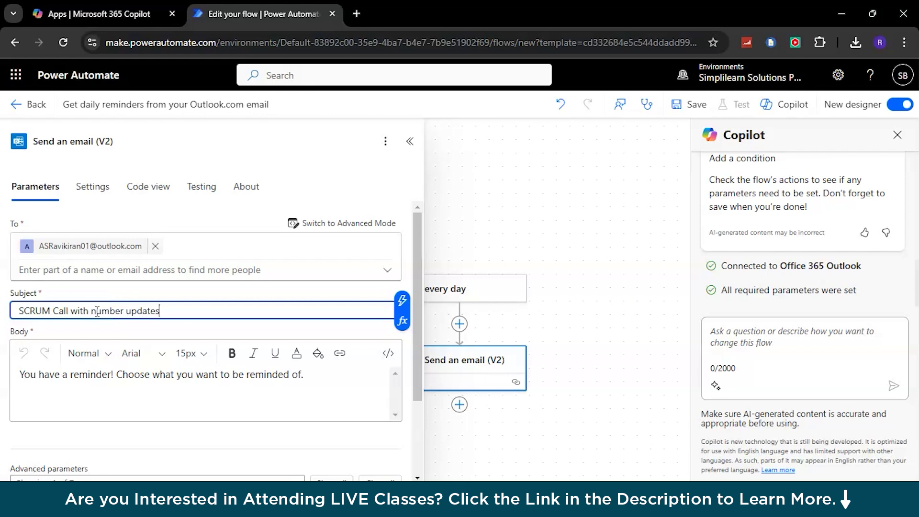
scroll(163, 381, "down", 1)
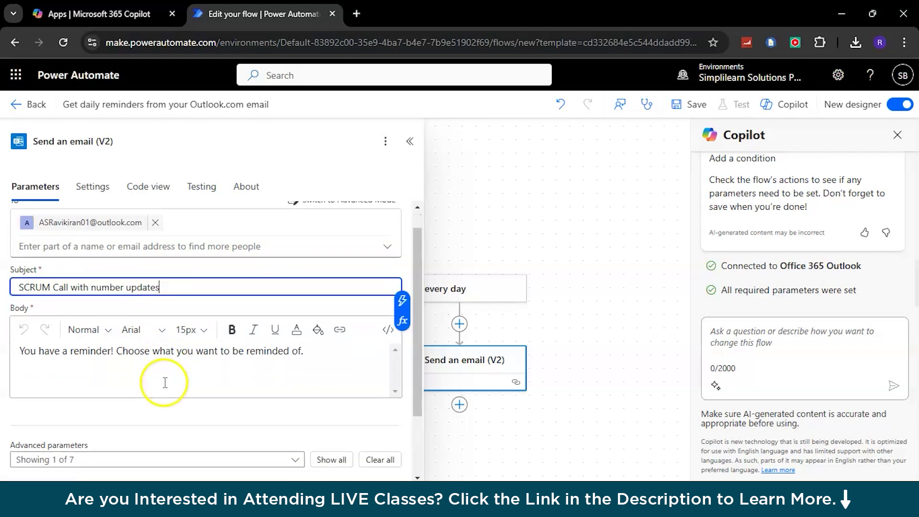
left_click_drag(115, 323, 367, 333)
key("Delete")
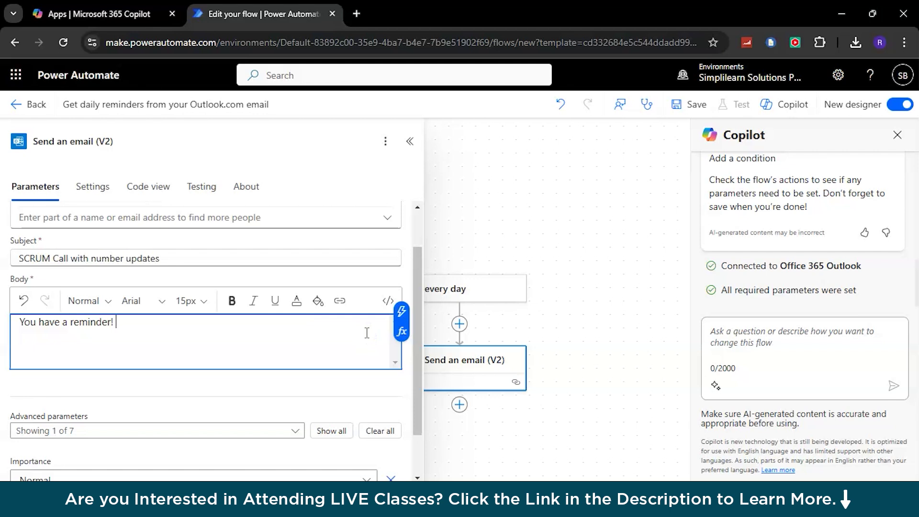
key("Return")
triple_click(106, 259)
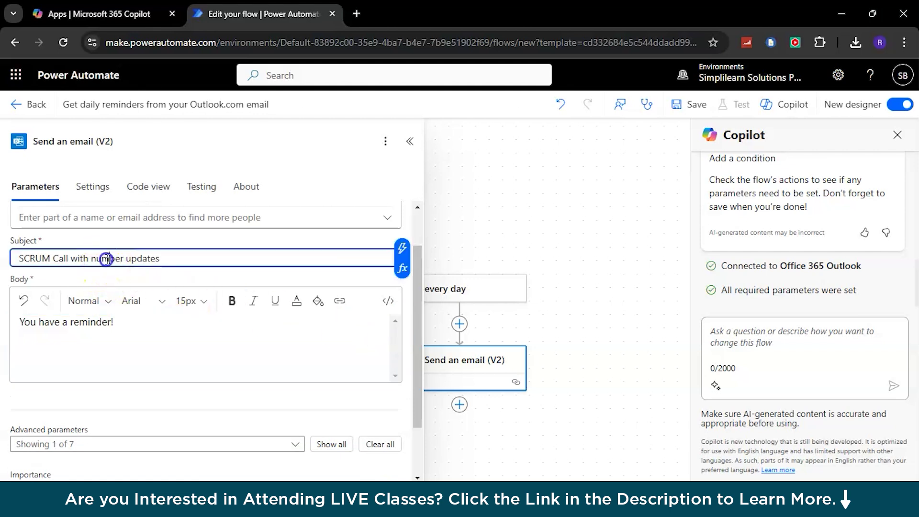
key("ctrl+c")
left_click(74, 335)
key("ctrl+v")
scroll(73, 329, "down", 2)
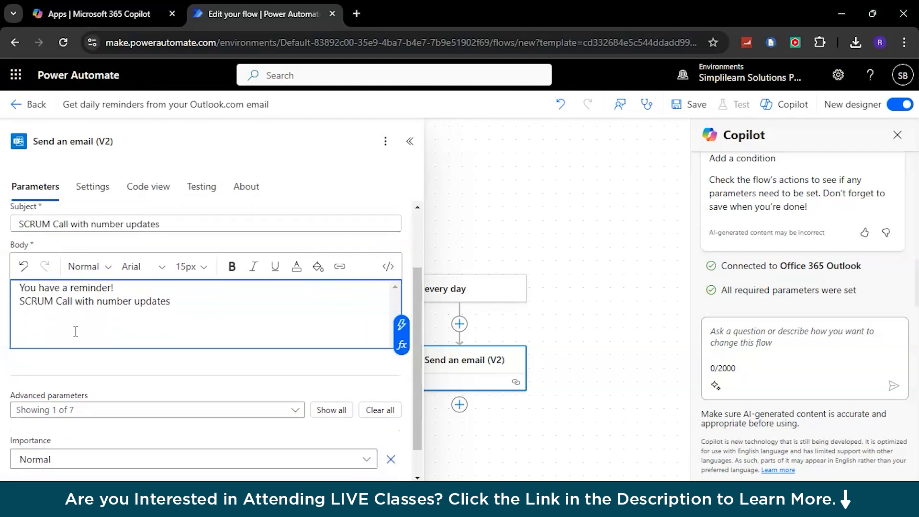
Set the email's Importance to High.
left_click(367, 427)
left_click(367, 426)
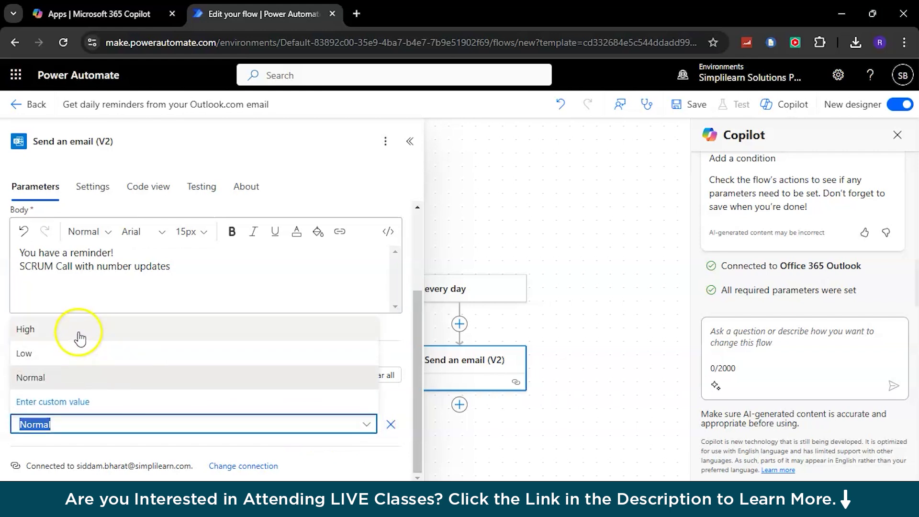
left_click(77, 338)
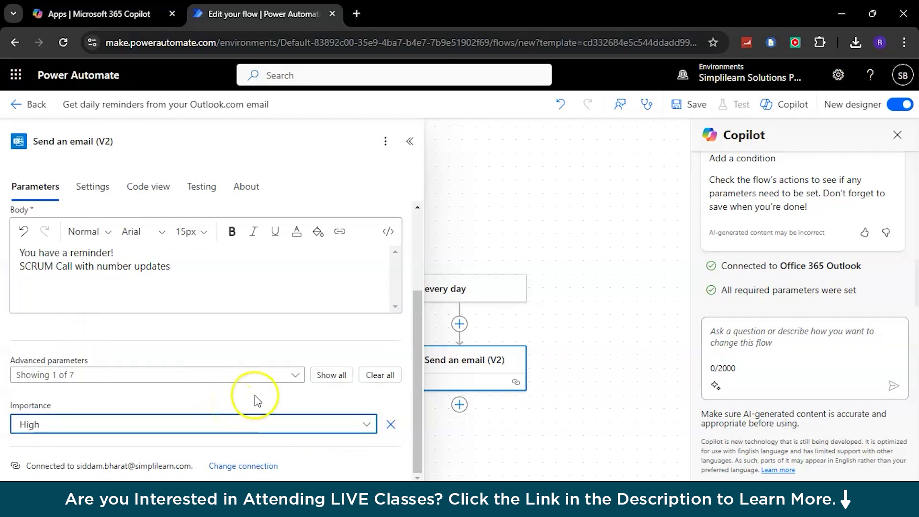
scroll(344, 328, "up", 2)
scroll(344, 329, "down", 1)
scroll(346, 332, "down", 1)
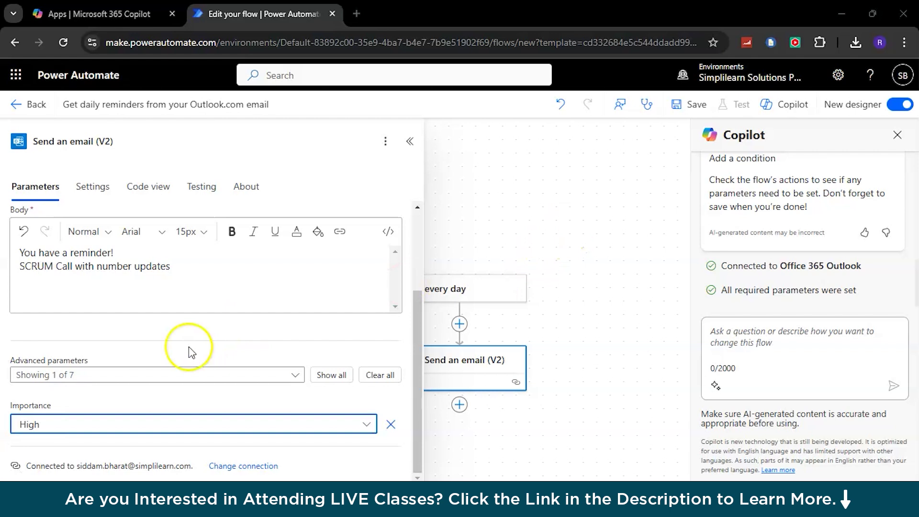
Close the email action pane, save the flow, and reopen the Send an email (V2) action.
left_click(579, 274)
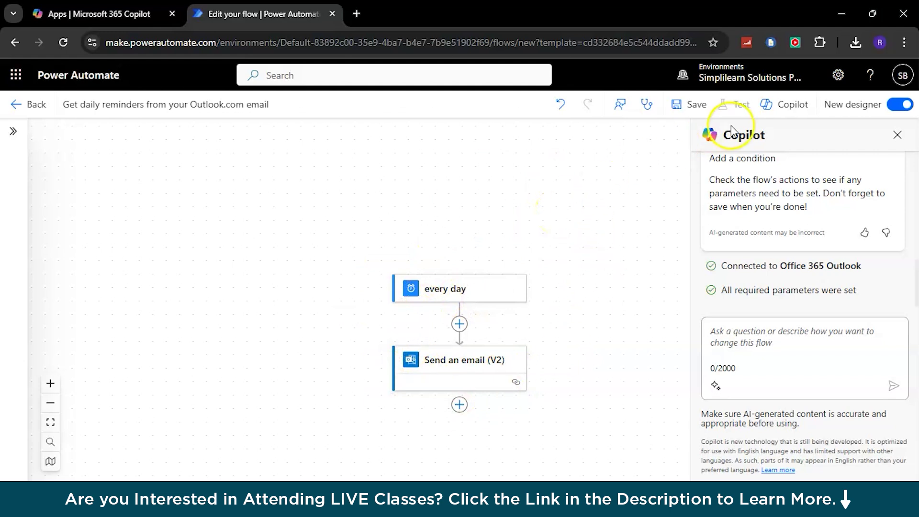
left_click(694, 107)
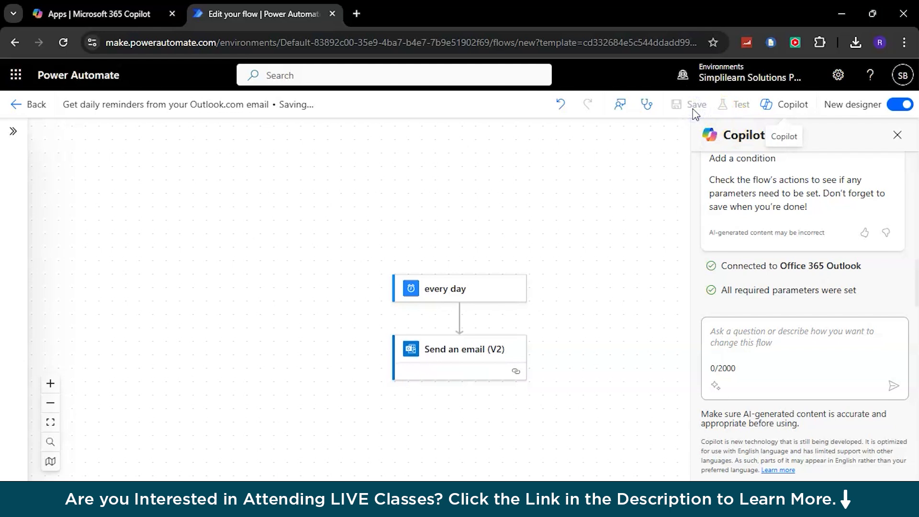
left_click(444, 356)
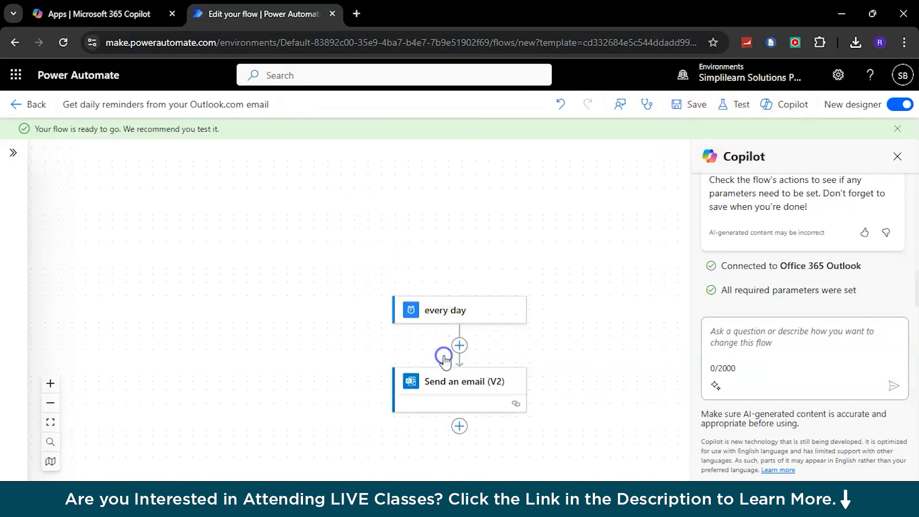
left_click(444, 383)
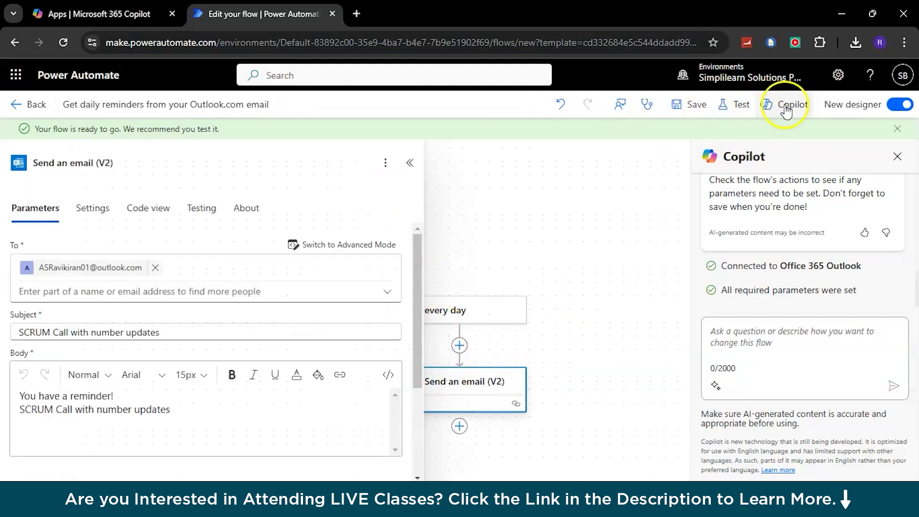
Start a manual test of the flow.
left_click(739, 106)
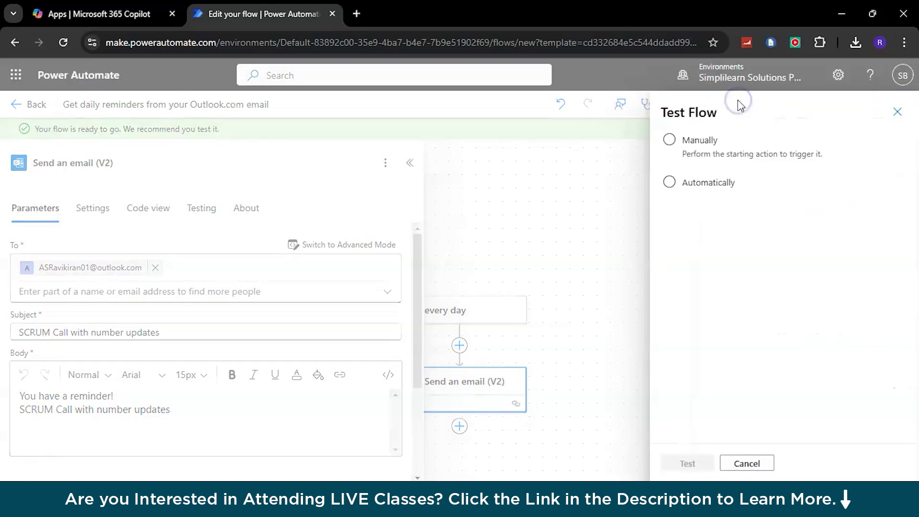
left_click(675, 141)
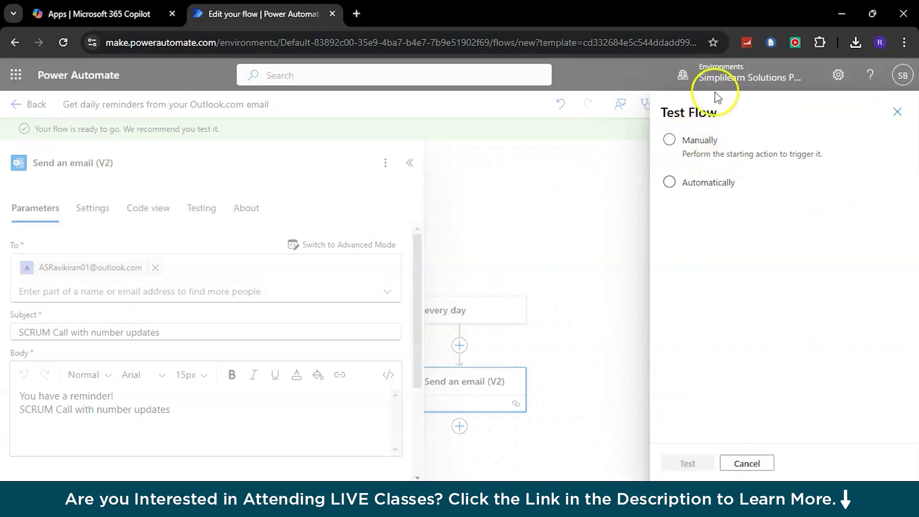
left_click(676, 185)
left_click(670, 140)
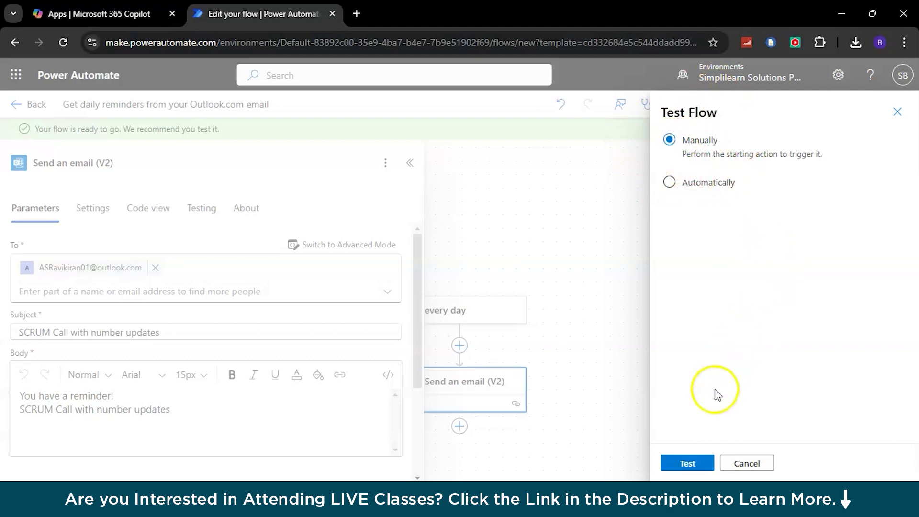
left_click(688, 463)
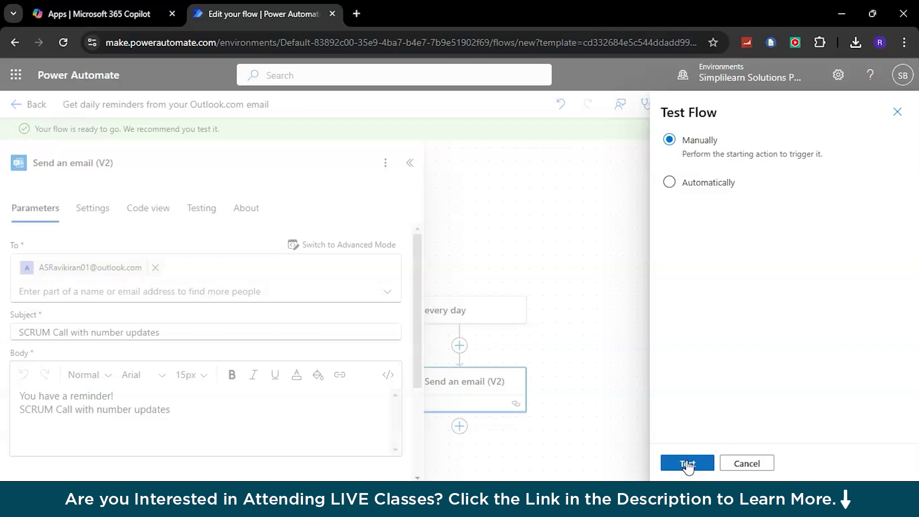
Run the flow, confirm with Done, and open the received SCRUM reminder email in Outlook.
left_click(688, 464)
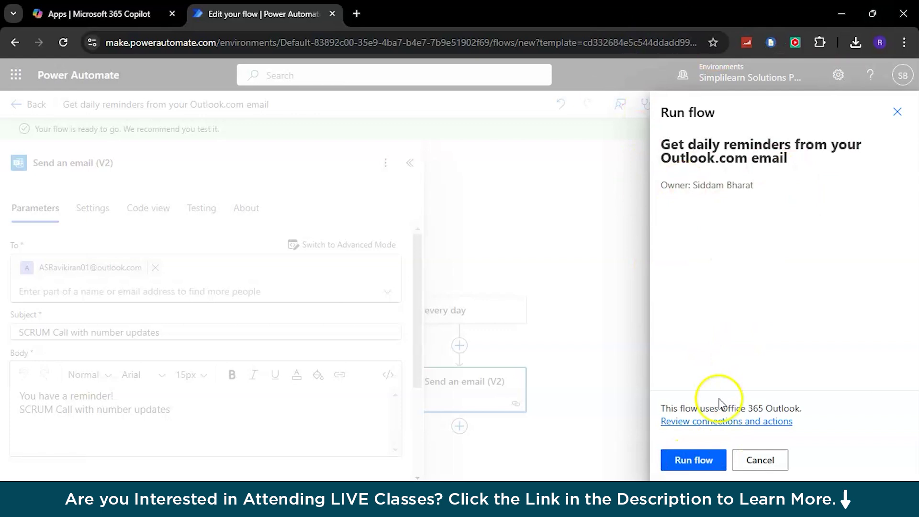
left_click(691, 460)
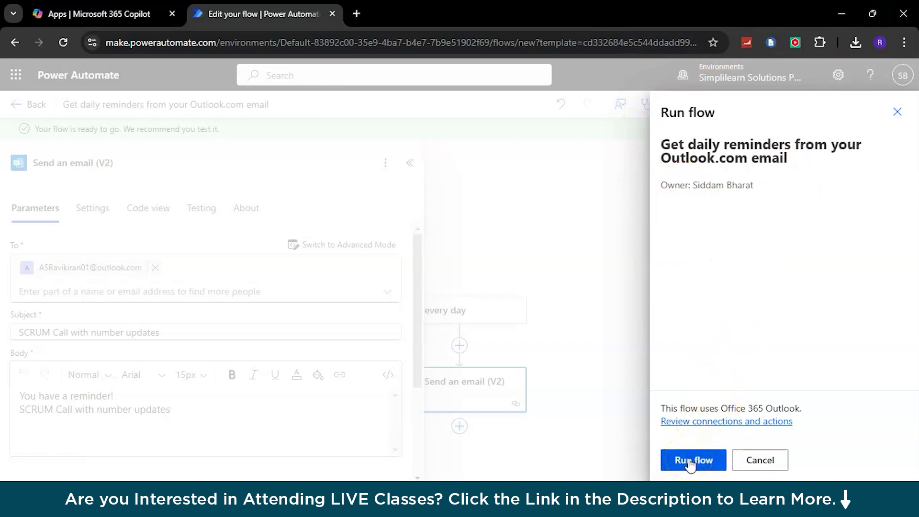
left_click(691, 461)
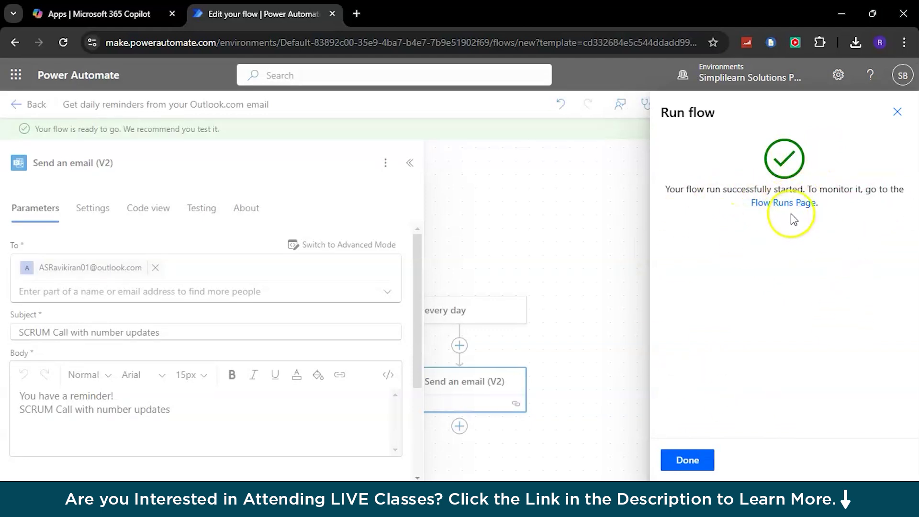
left_click(683, 457)
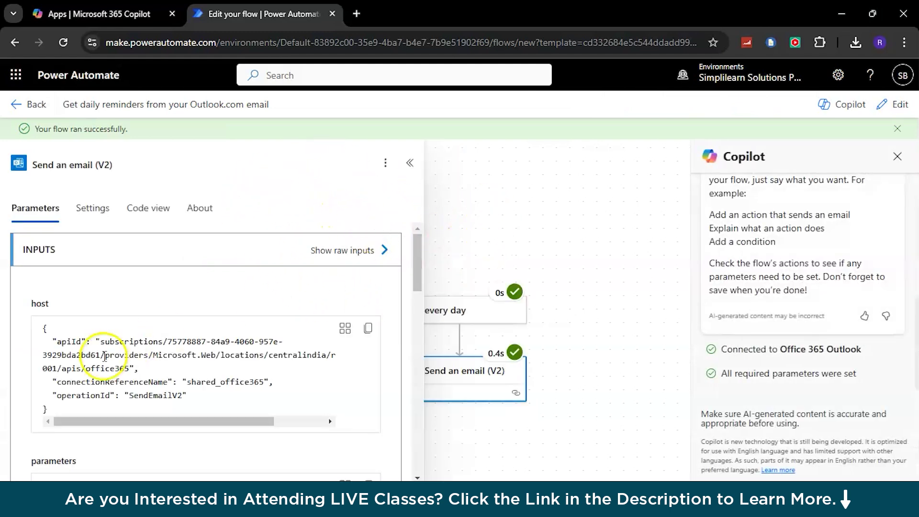
scroll(92, 338, "down", 2)
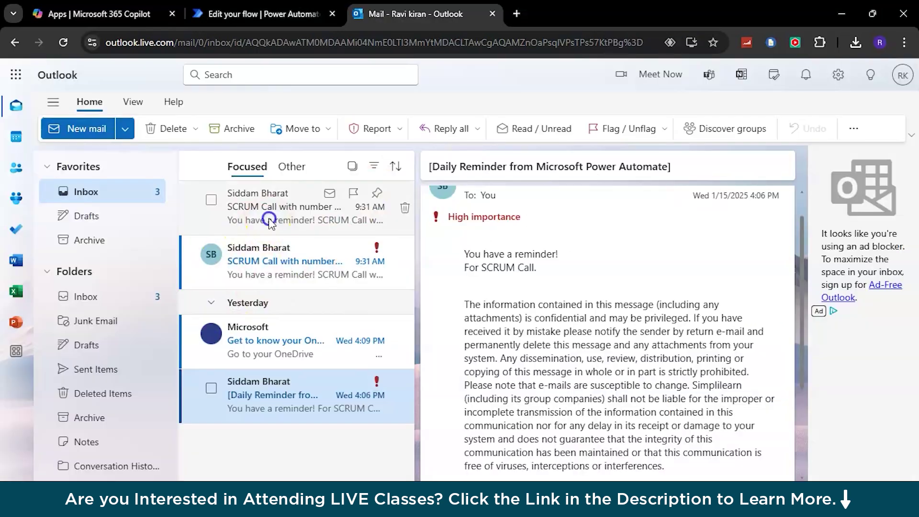
left_click(269, 217)
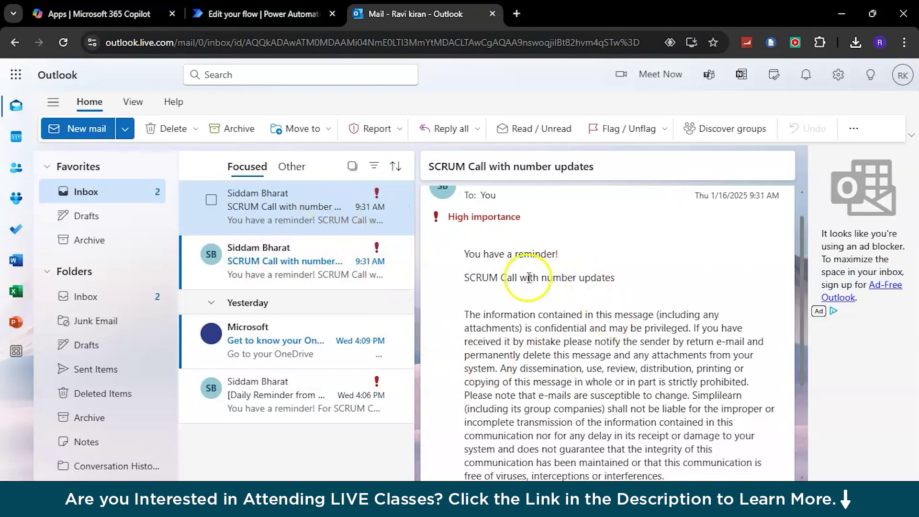
Scroll through the High-importance SCRUM email, then return to Power Automate's My flows.
scroll(528, 277, "down", 1)
scroll(528, 278, "down", 1)
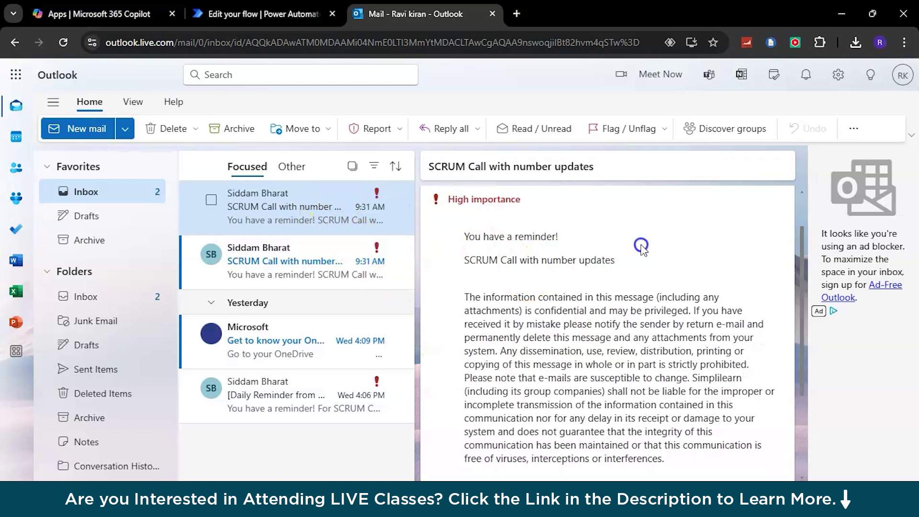
scroll(608, 289, "down", 3)
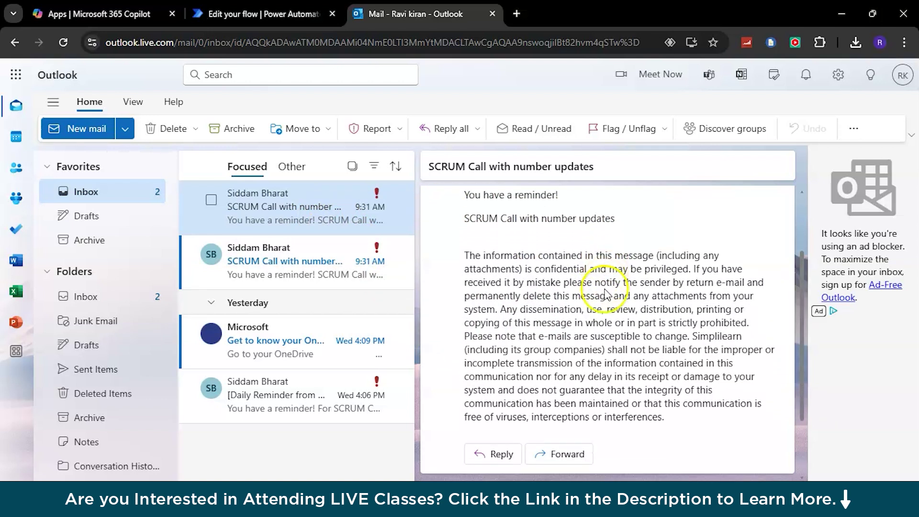
scroll(606, 289, "down", 1)
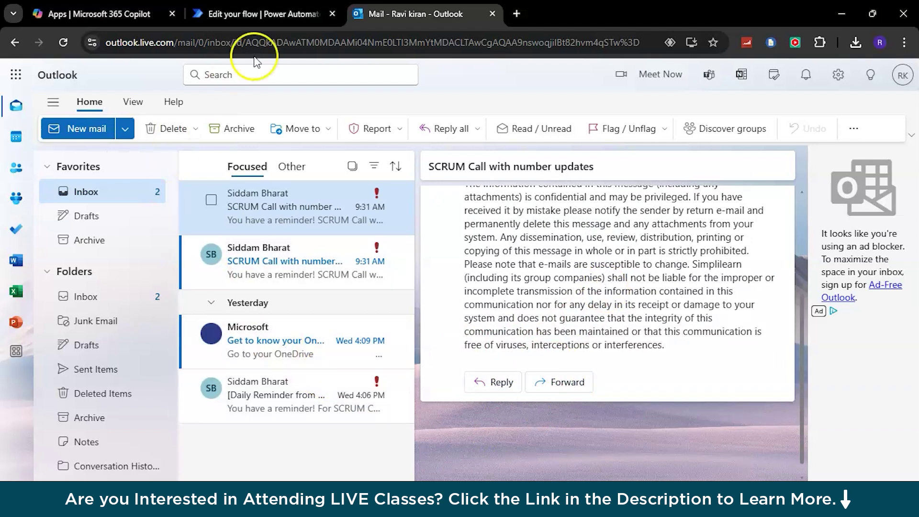
left_click(284, 19)
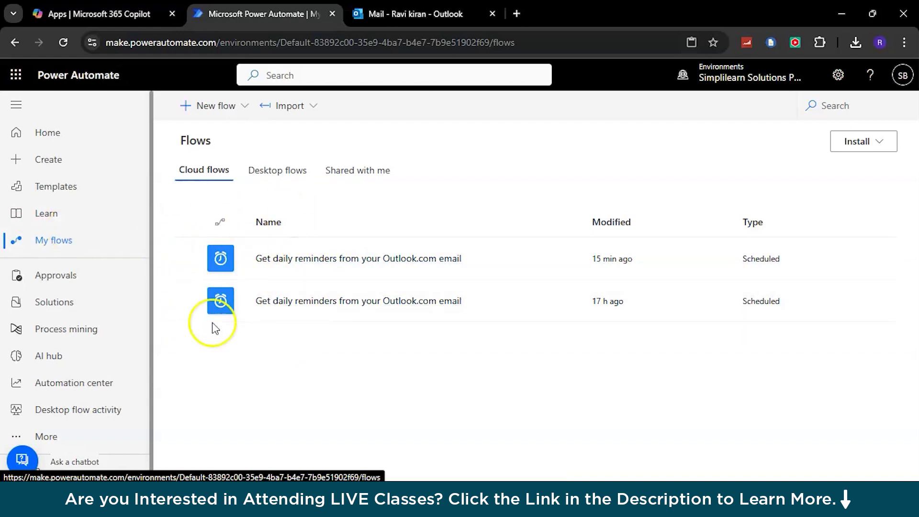
Step through the Top picks, Data collection, Email, Calendar and Mobile templates, then focus the template search.
left_click(68, 192)
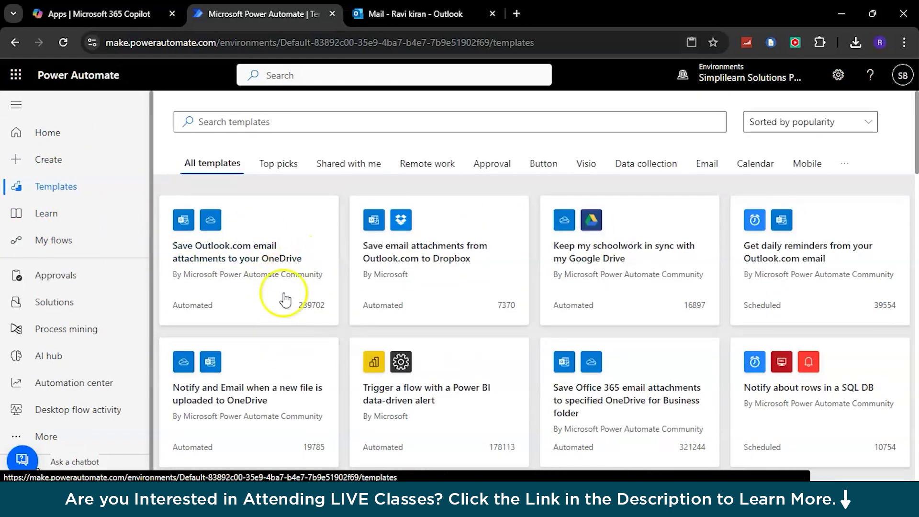
left_click(288, 166)
left_click(636, 154)
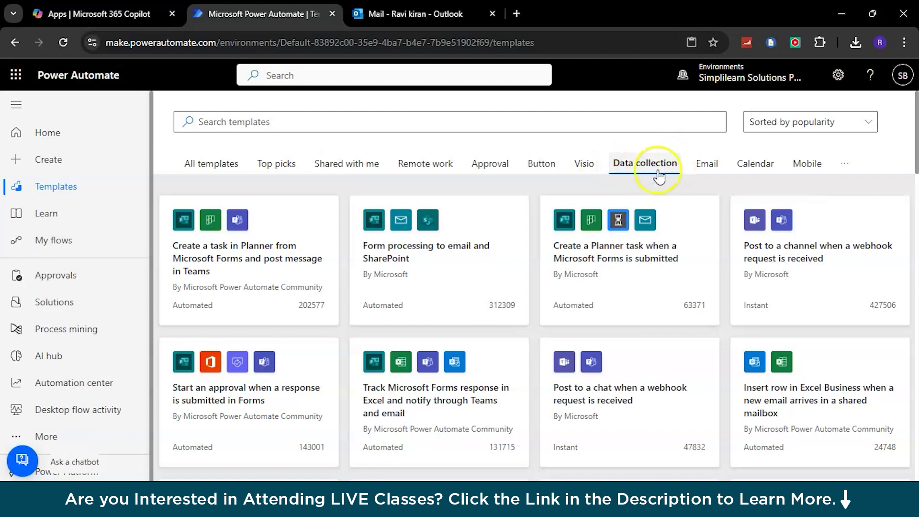
left_click(705, 167)
left_click(746, 169)
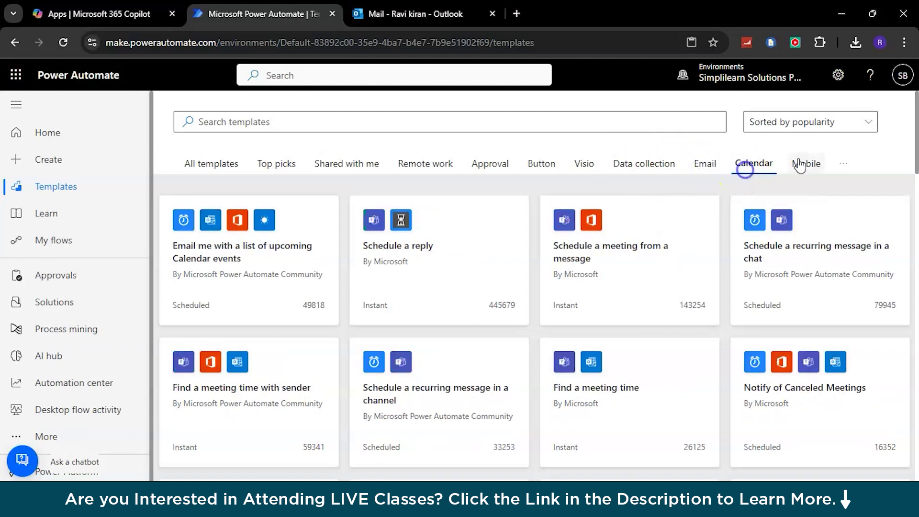
left_click(800, 165)
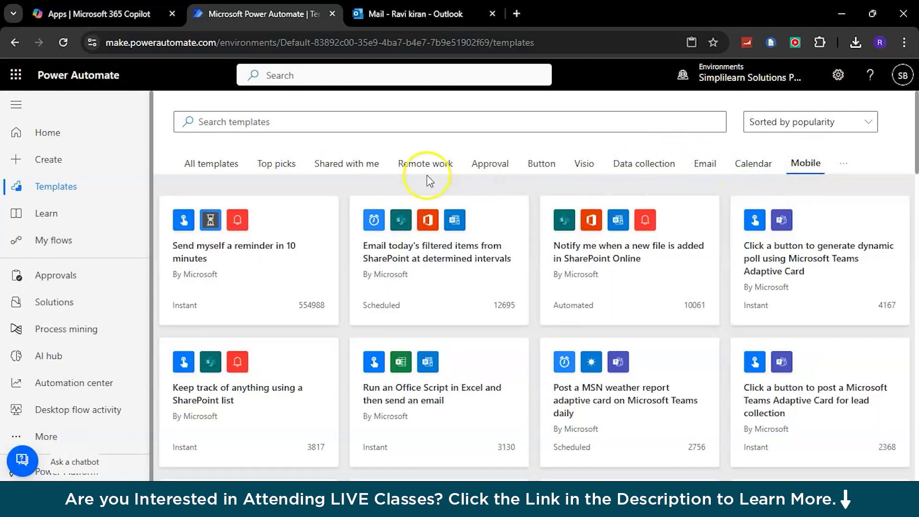
left_click(399, 128)
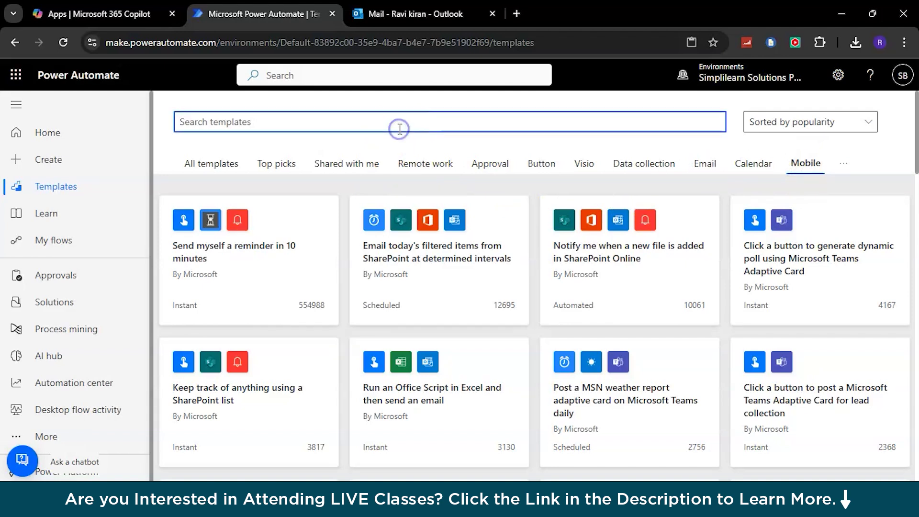